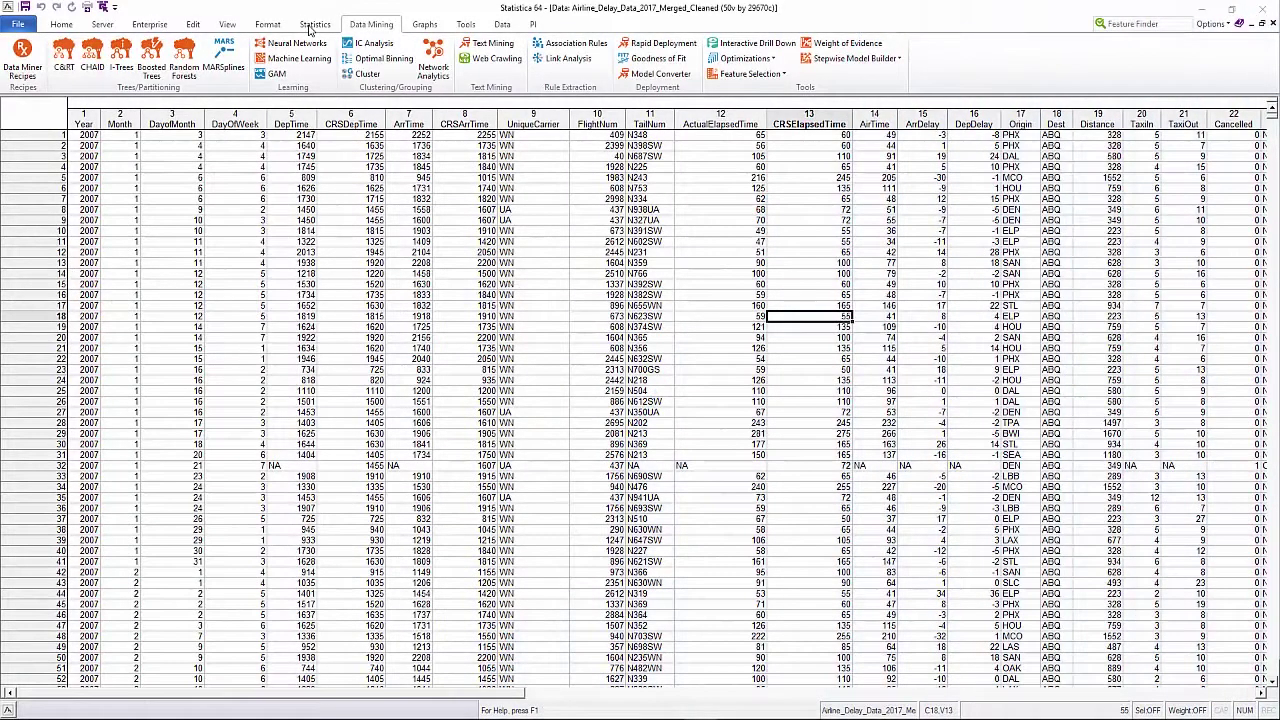
click(312, 26)
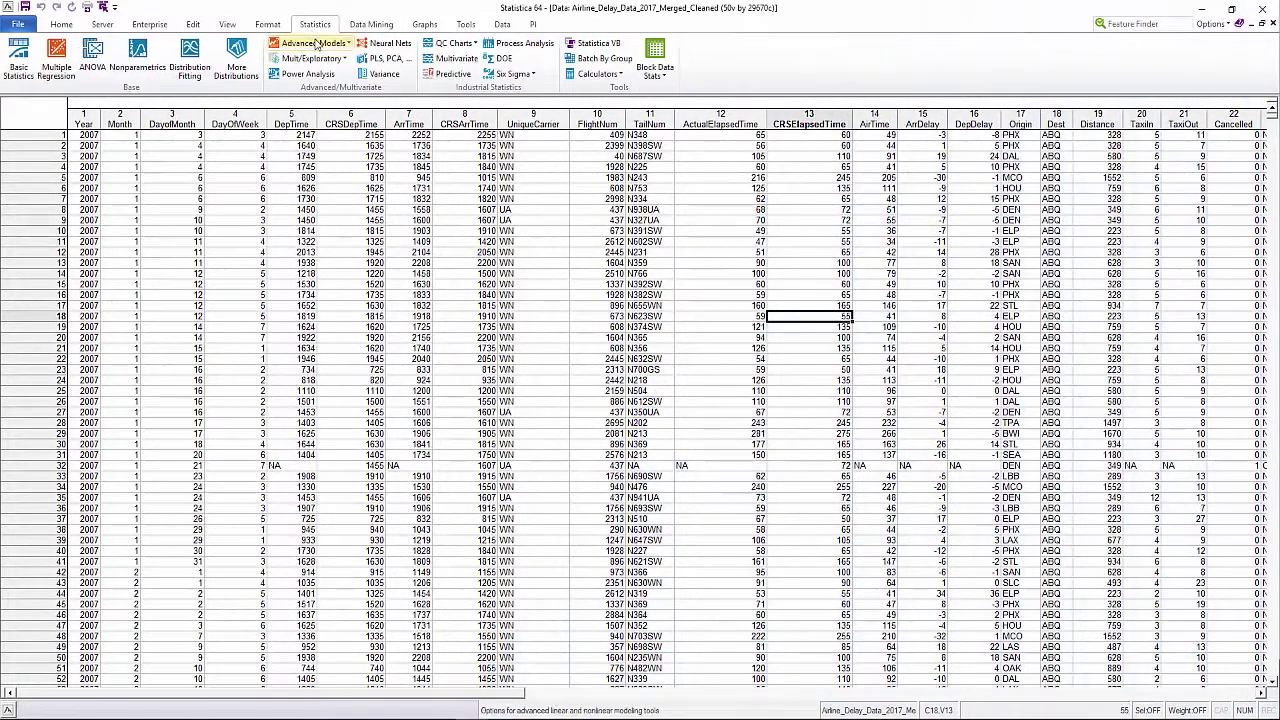
click(313, 43)
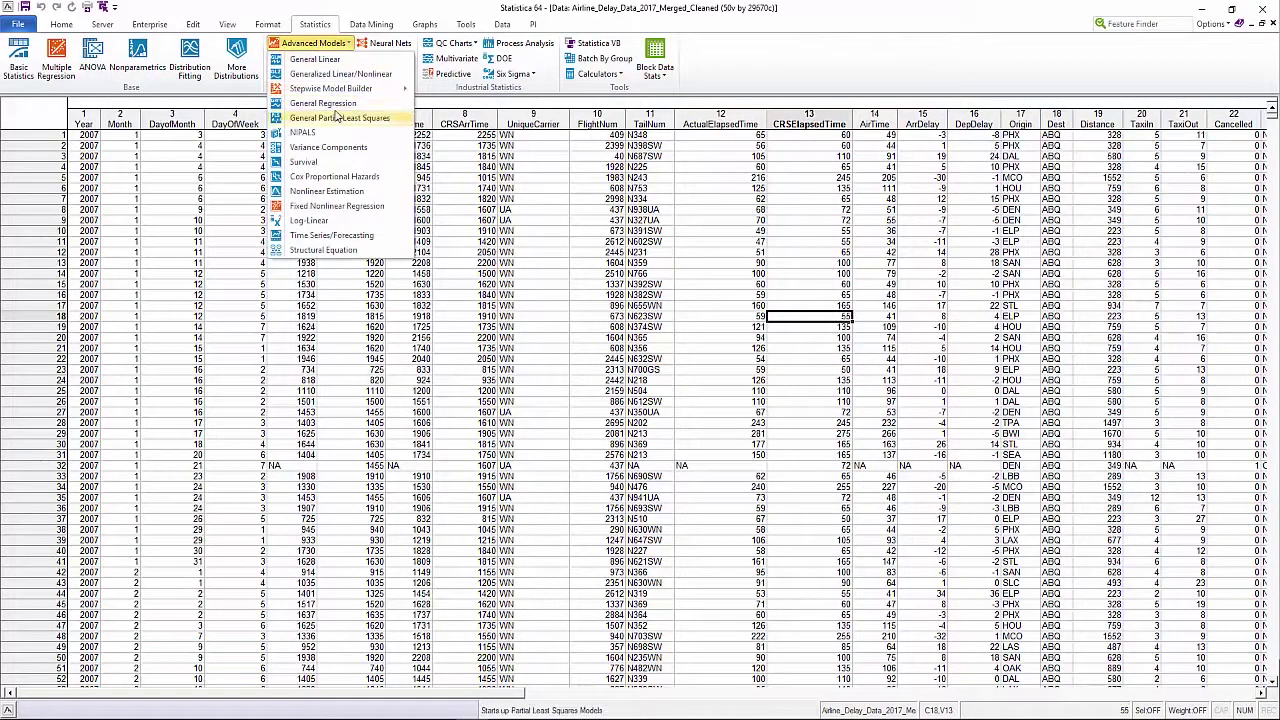
click(316, 59)
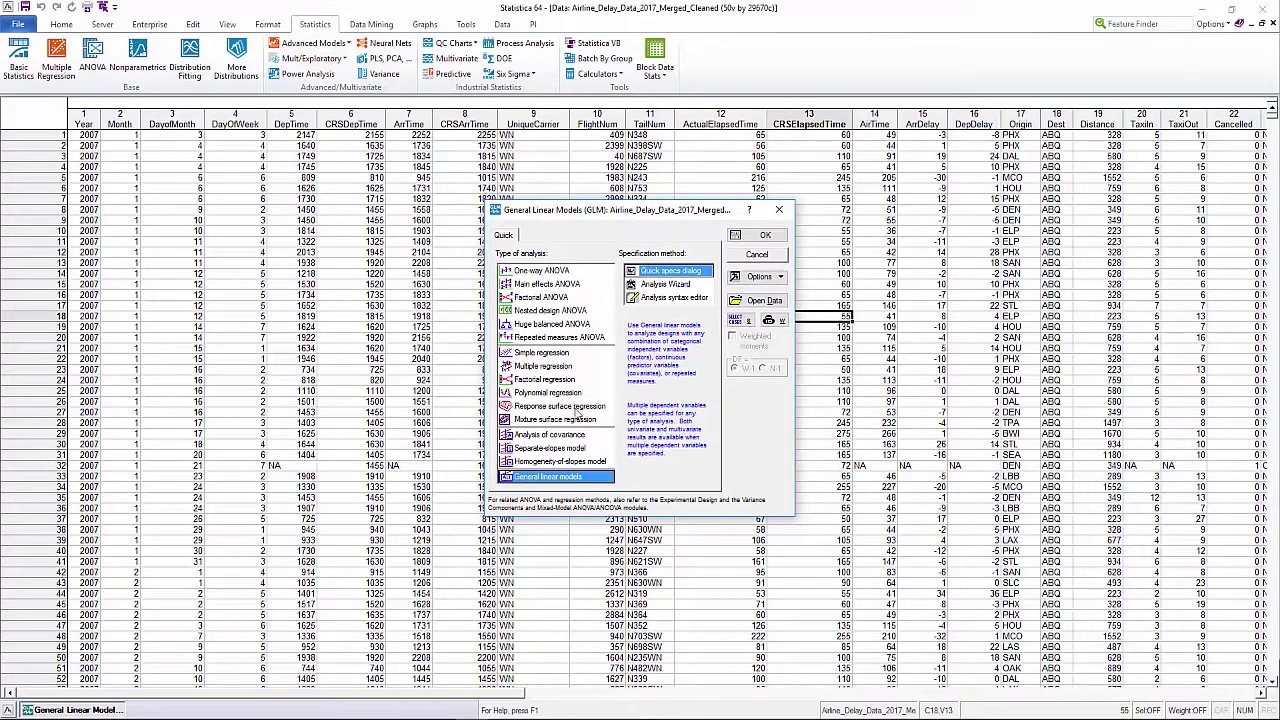
click(755, 255)
click(313, 43)
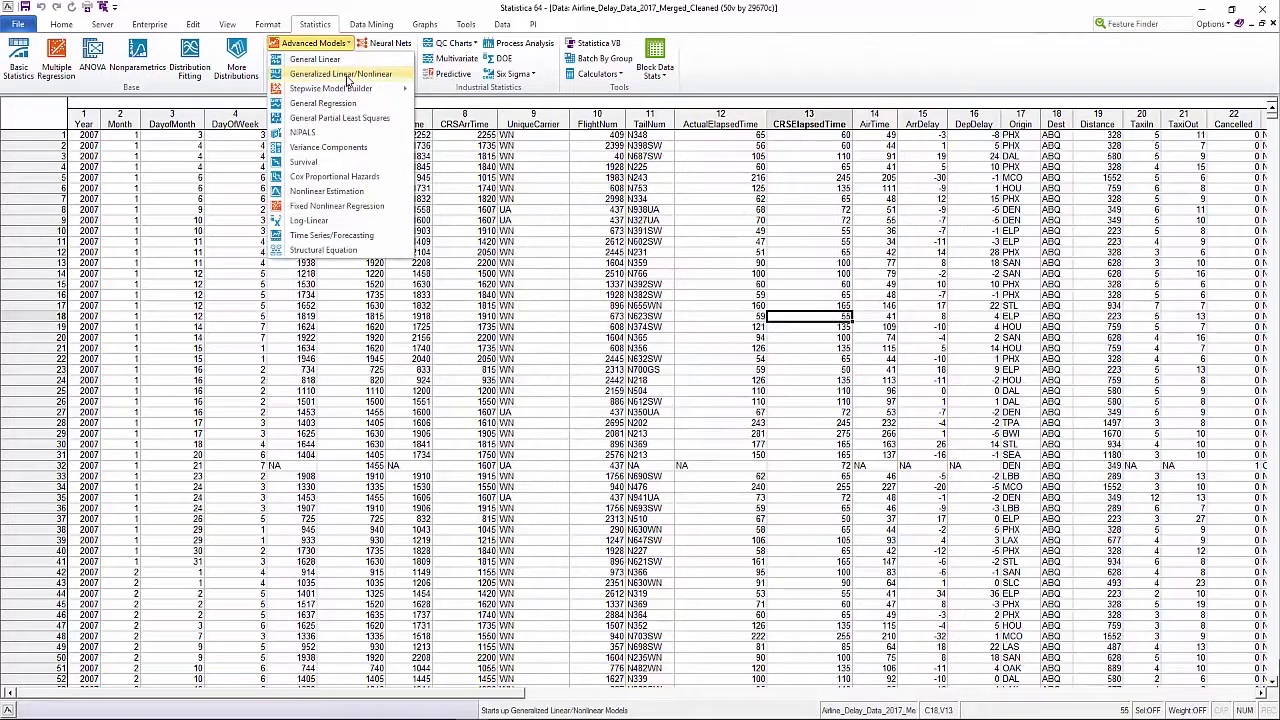
click(347, 77)
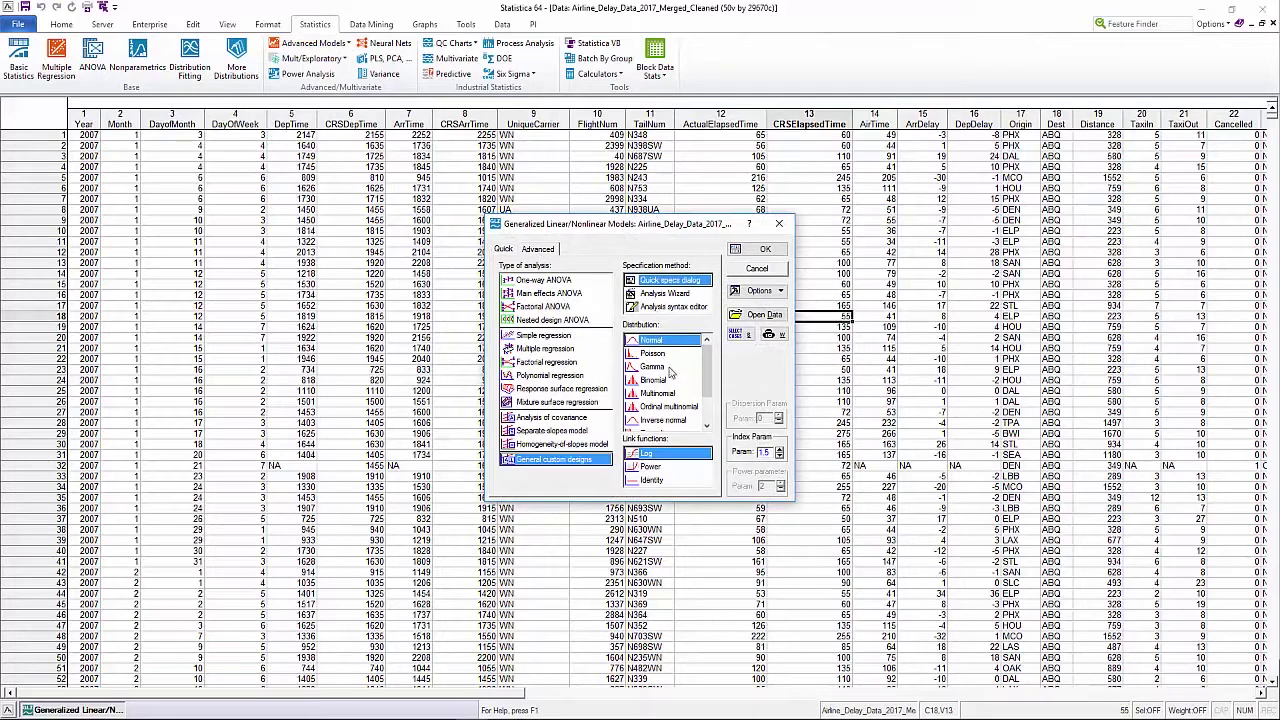
scroll(710, 410, down, 1)
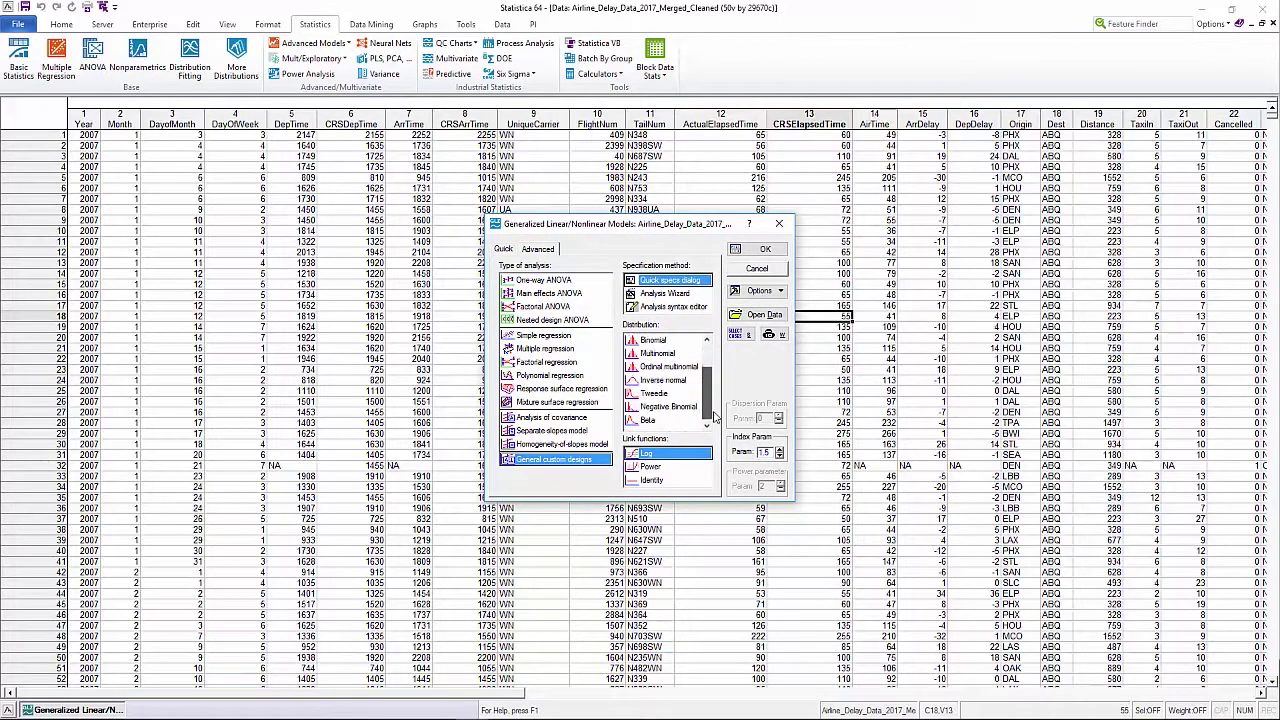
click(758, 268)
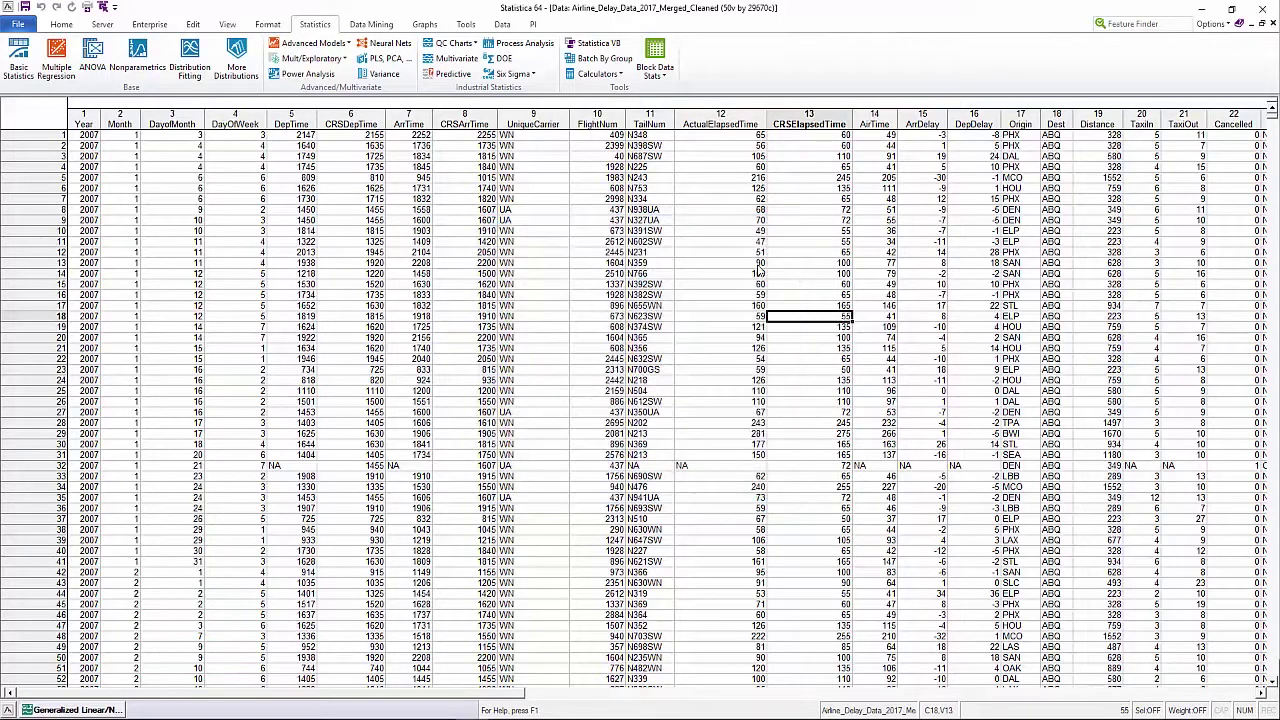
click(349, 45)
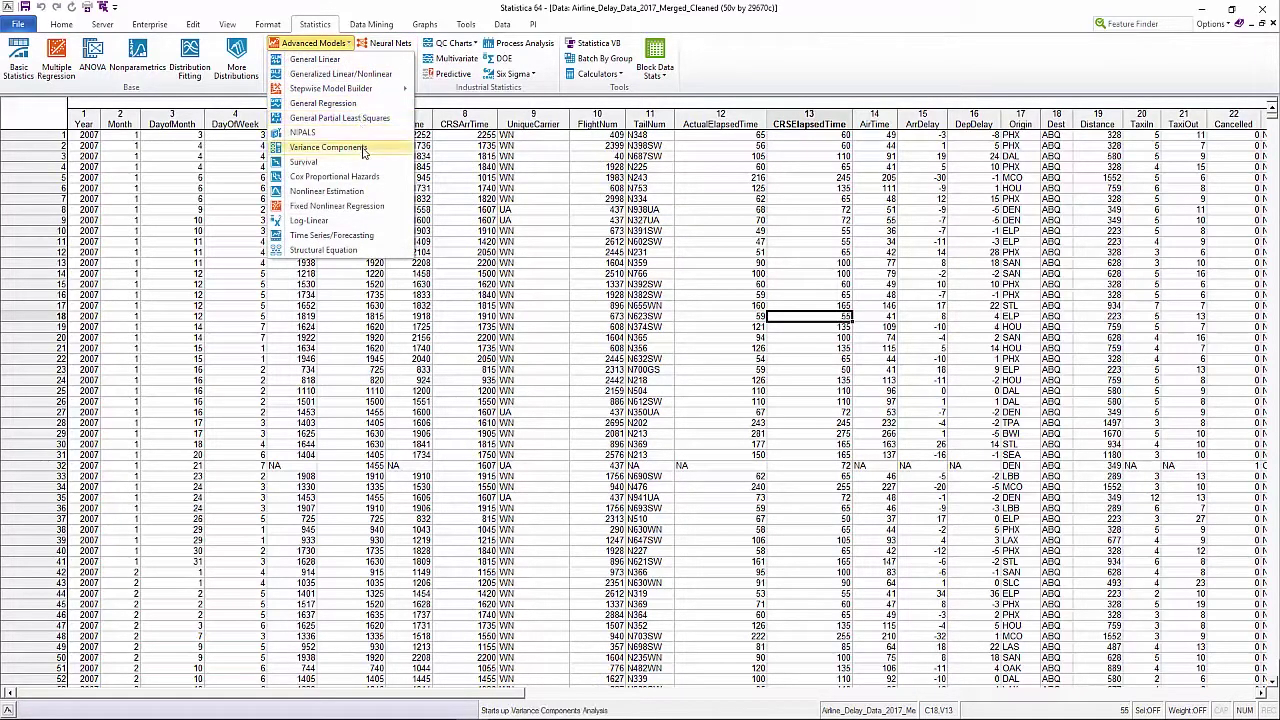
click(377, 238)
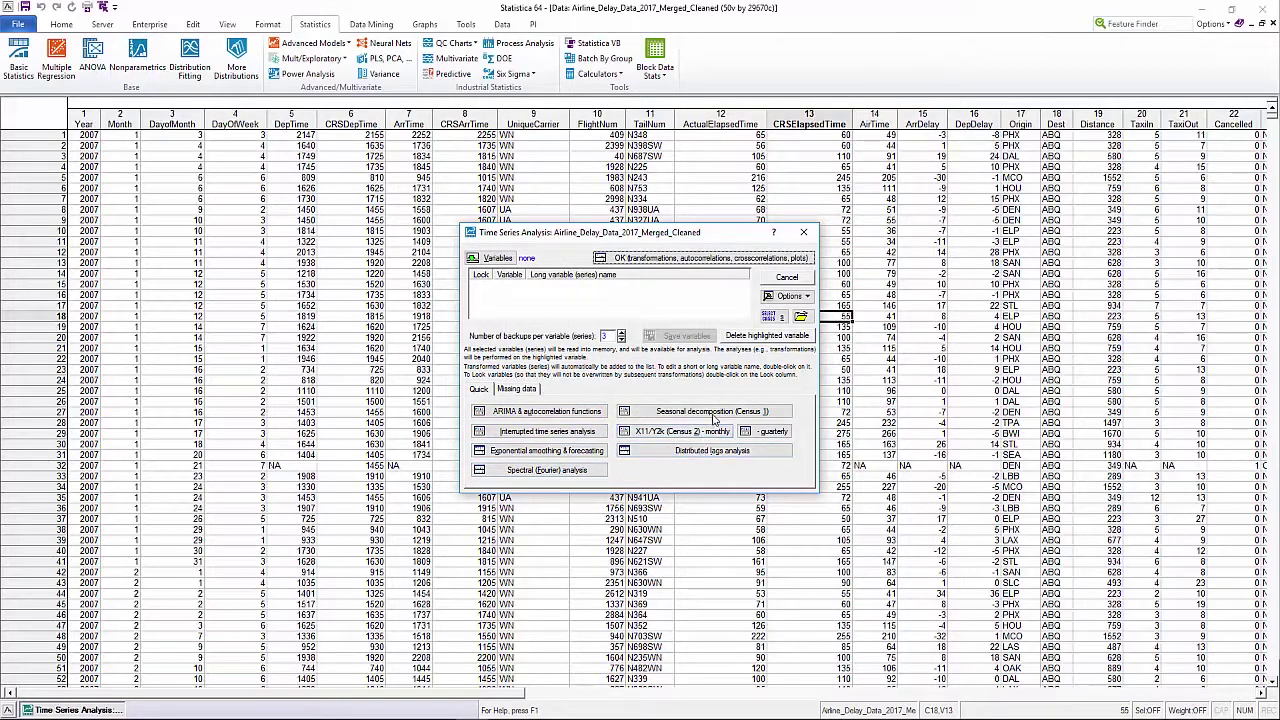
click(807, 233)
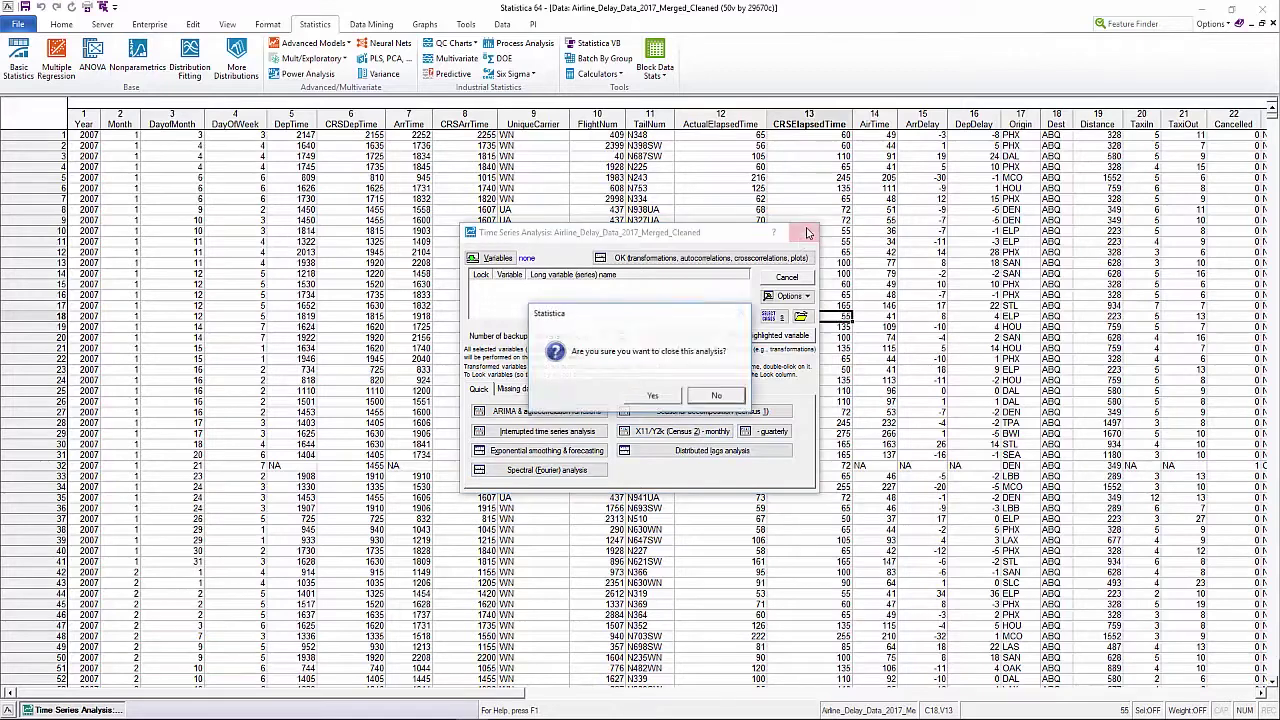
click(655, 397)
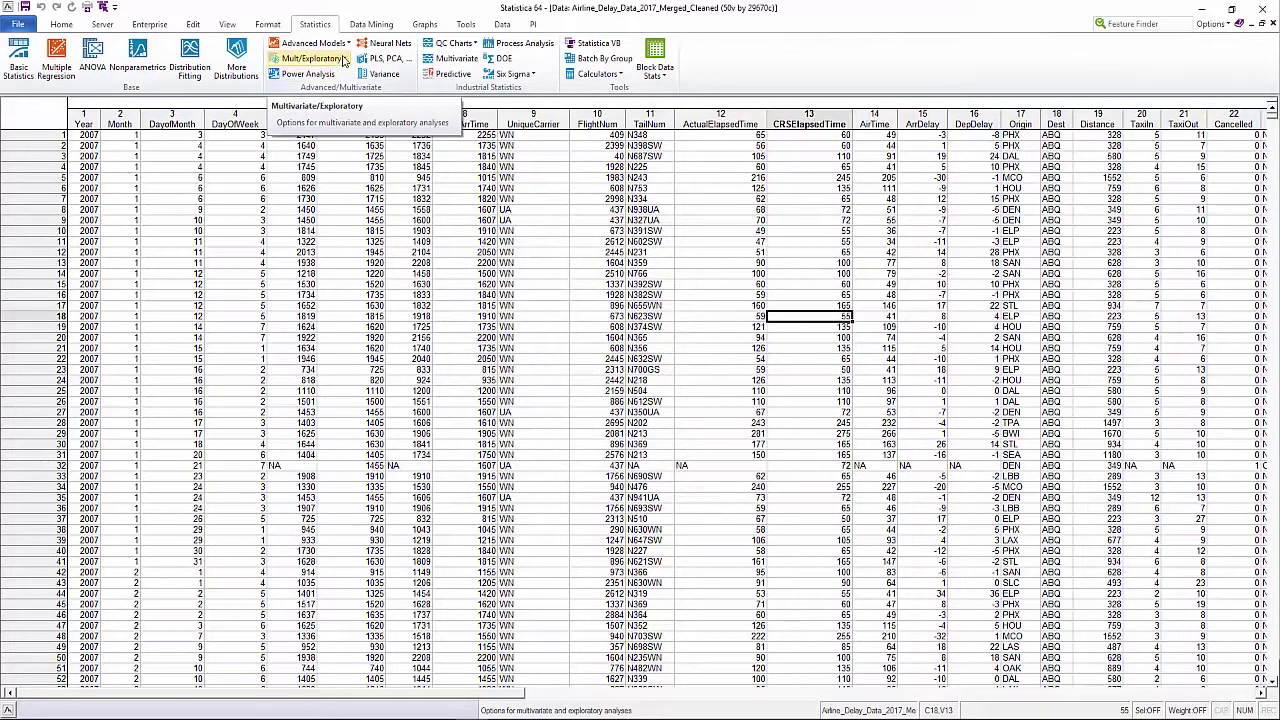
click(383, 43)
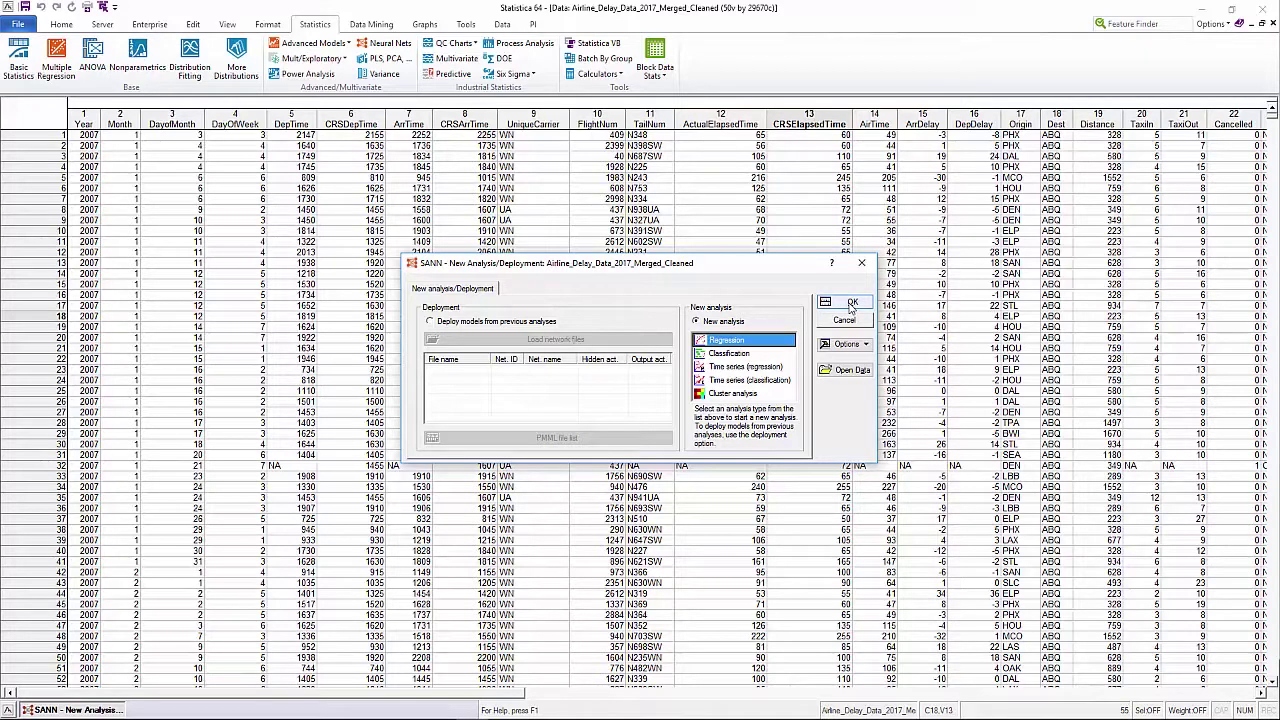
click(746, 356)
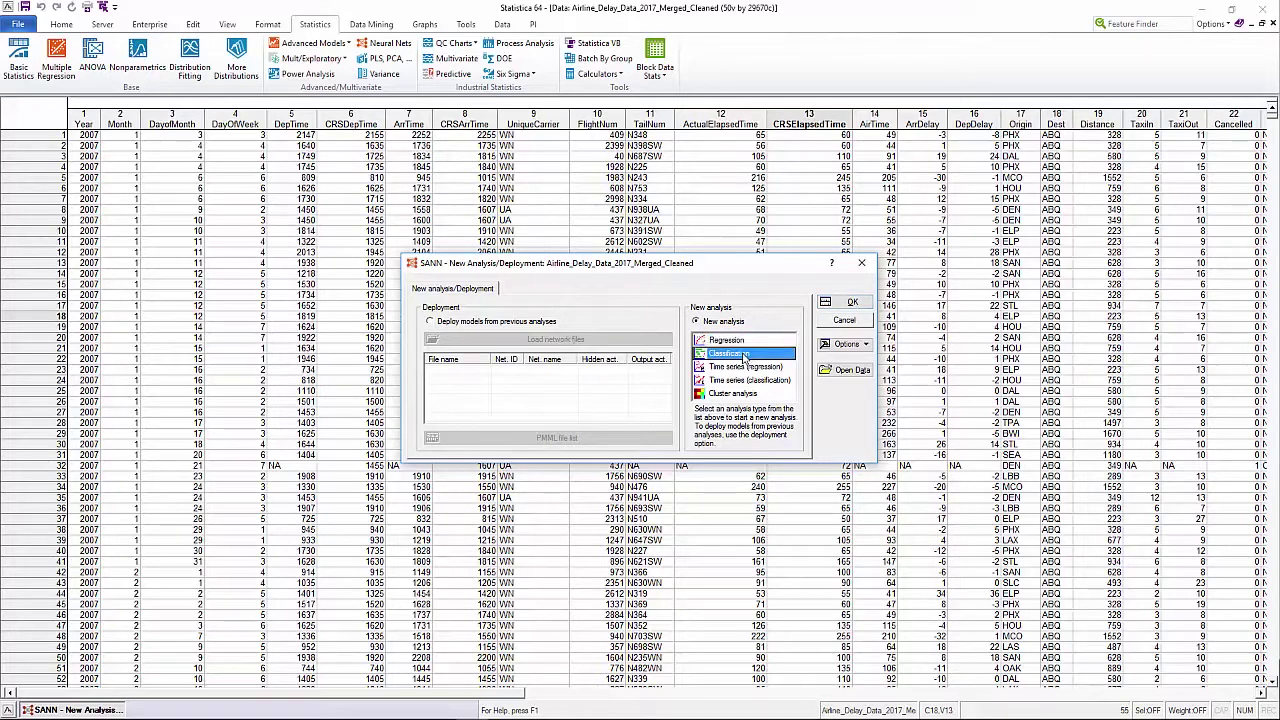
click(848, 302)
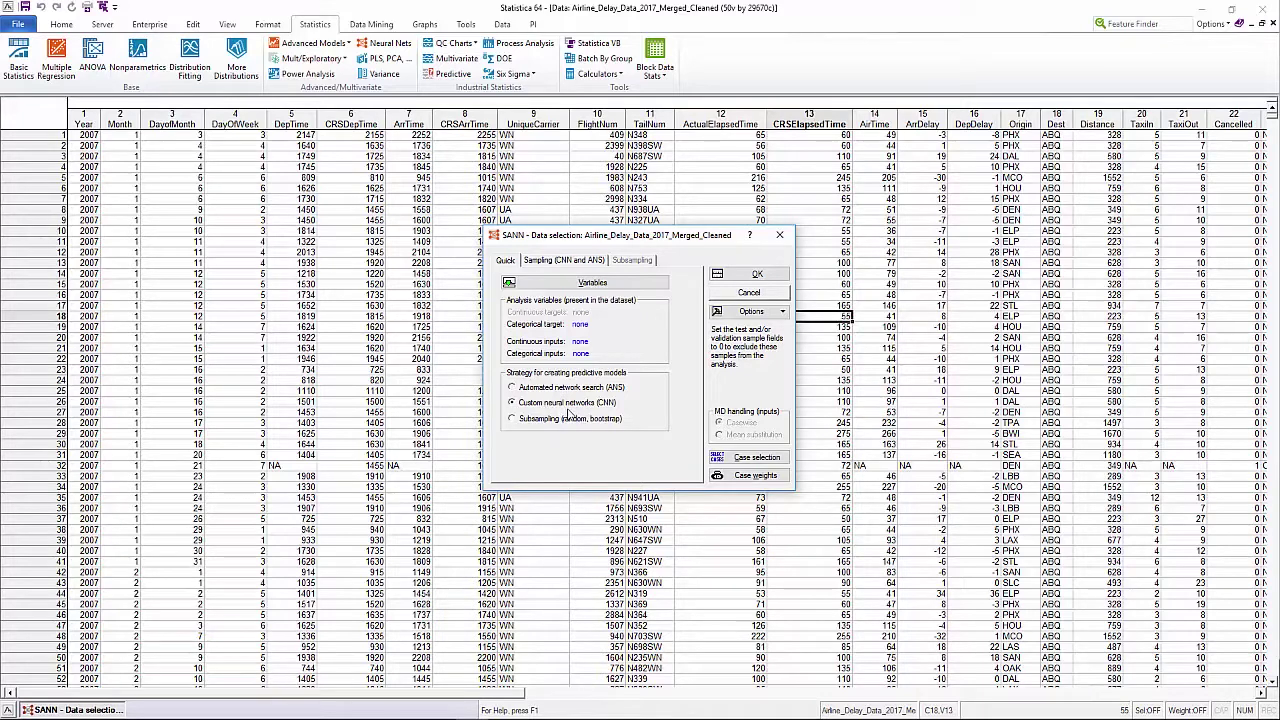
click(599, 286)
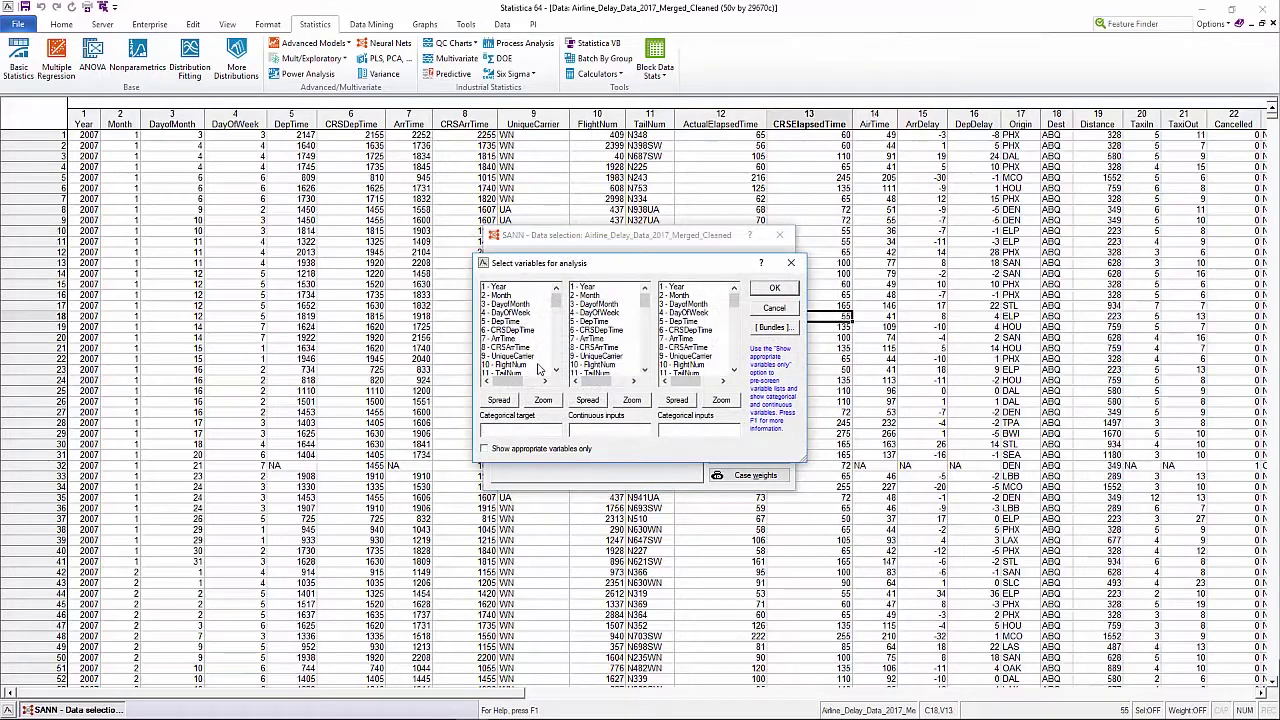
scroll(535, 370, down, 4)
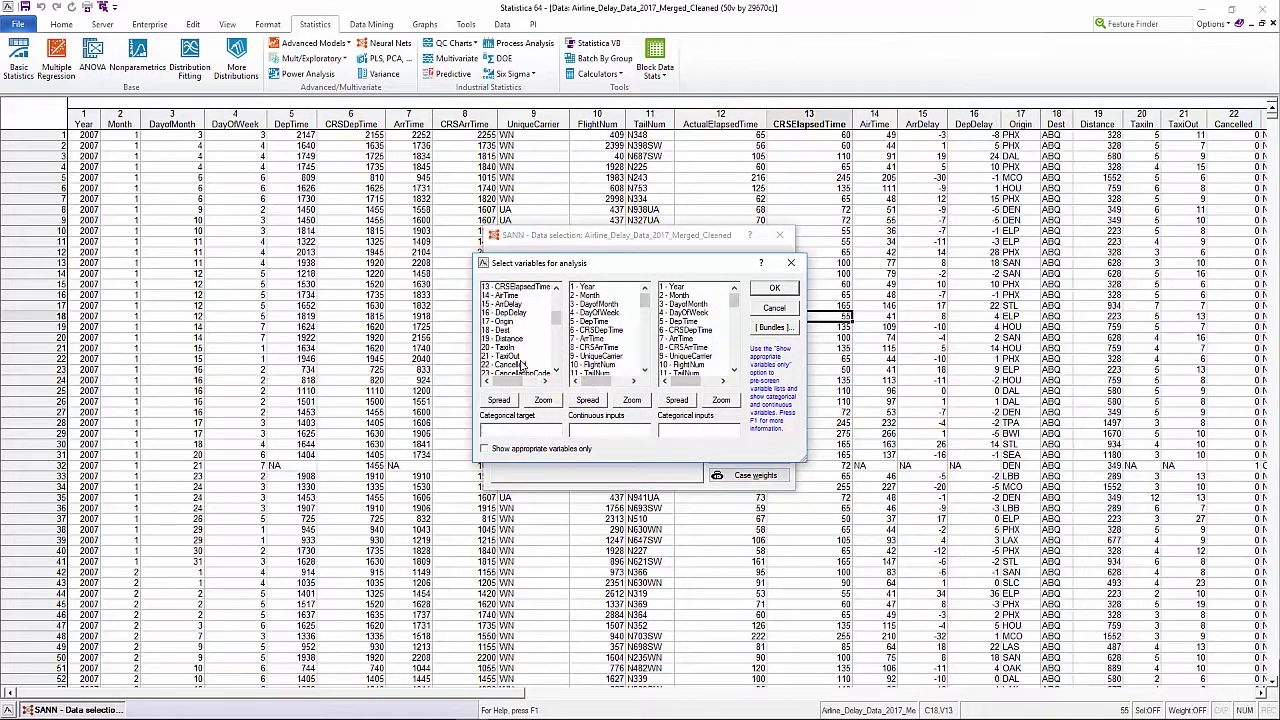
click(515, 365)
scroll(628, 358, down, 12)
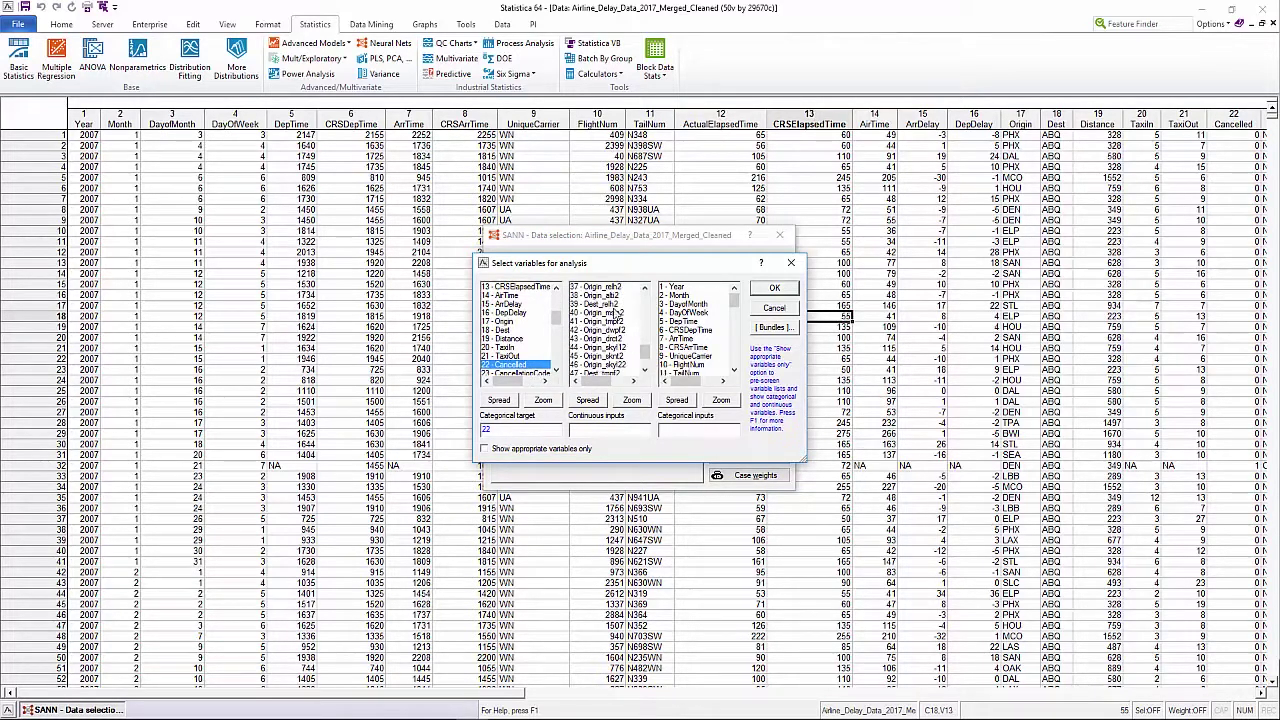
drag(615, 288, 625, 370)
click(700, 356)
click(767, 291)
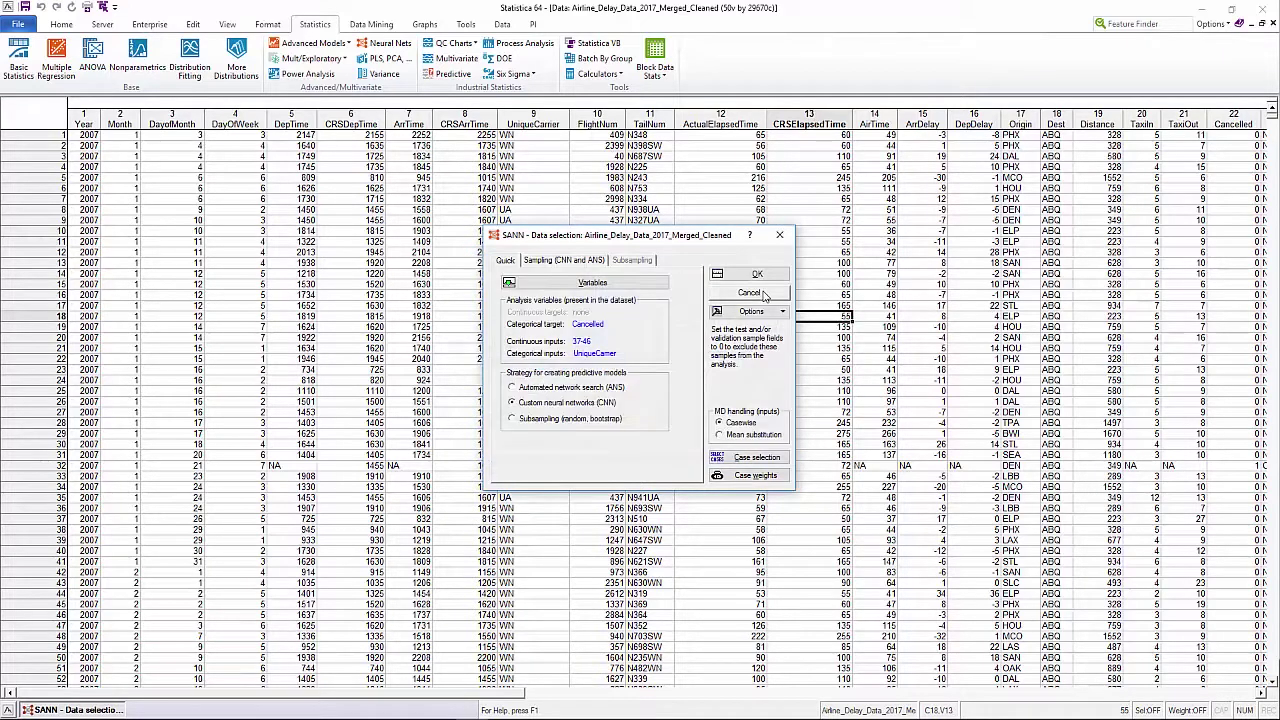
click(760, 277)
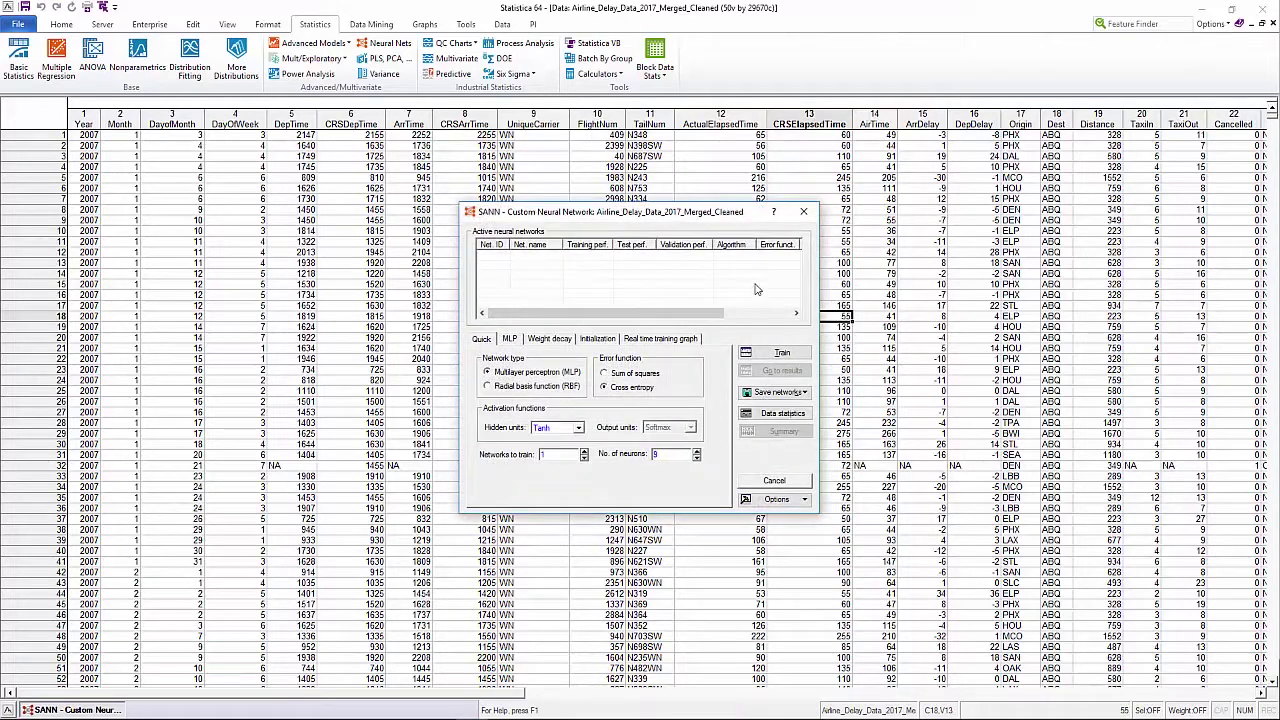
click(578, 429)
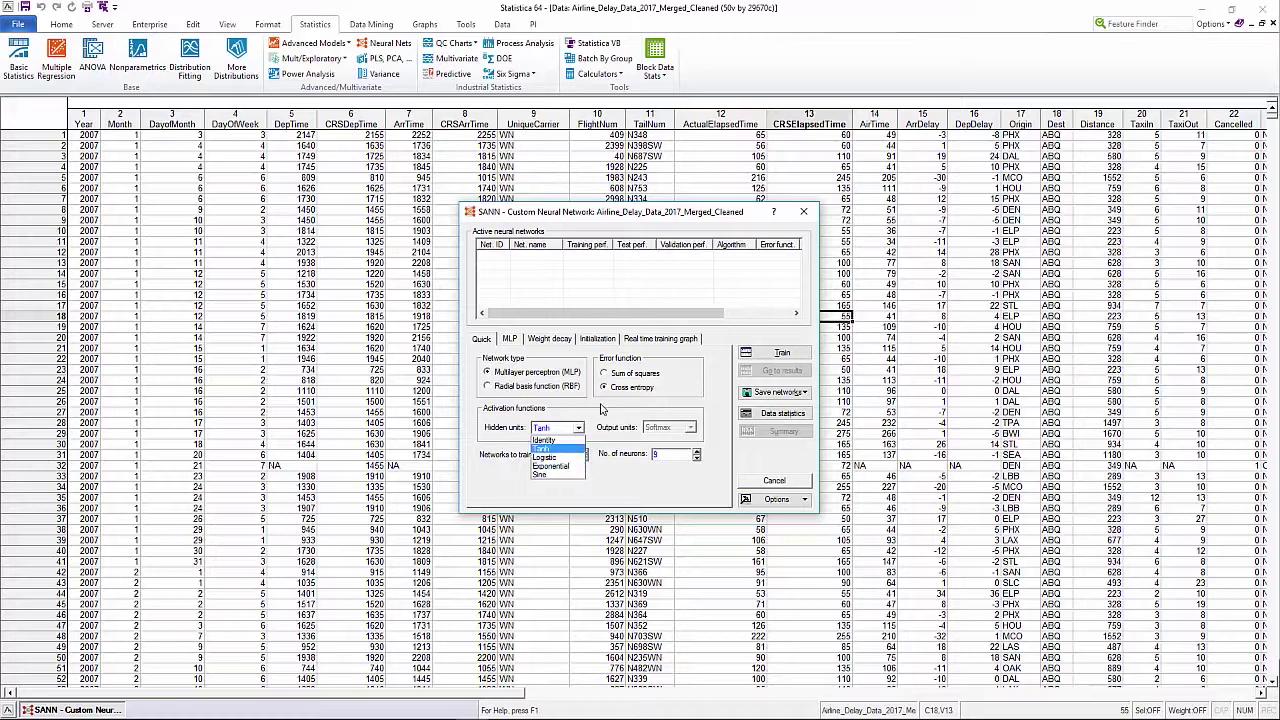
click(599, 413)
click(513, 340)
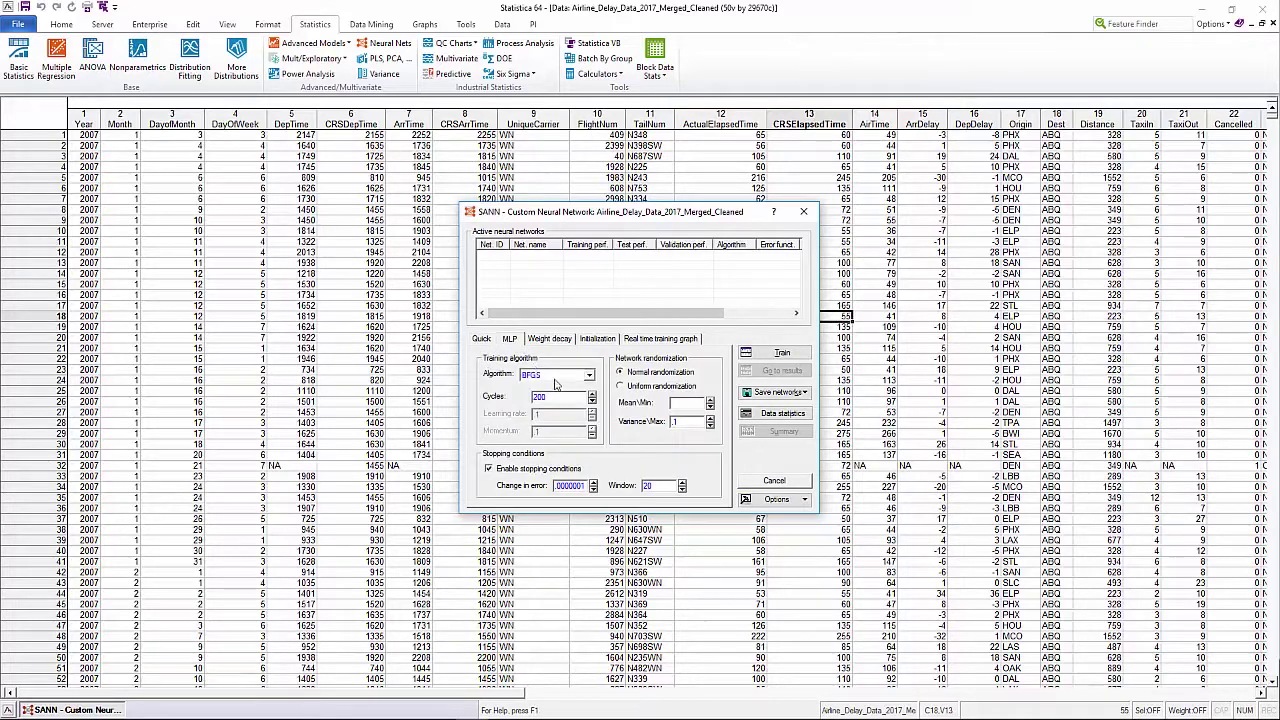
click(589, 377)
click(600, 389)
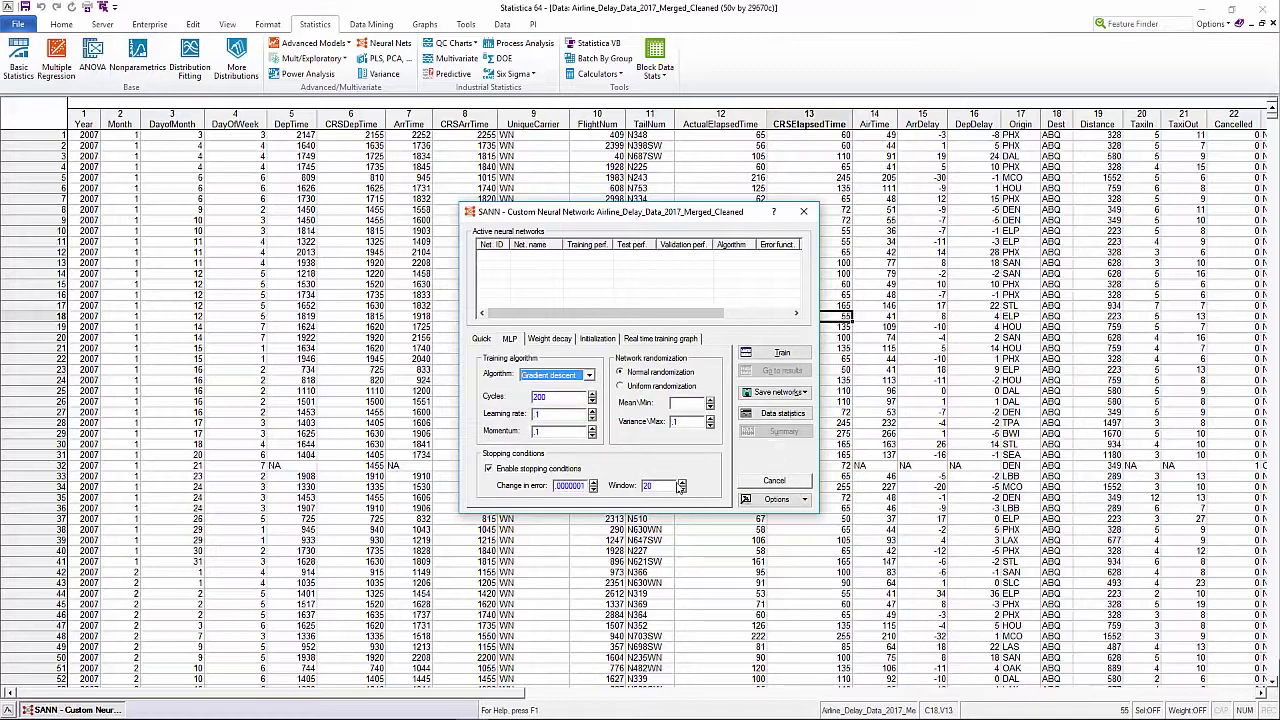
Dismiss the neural network and Machine Learning setups, then close the airline delay spreadsheet
click(772, 484)
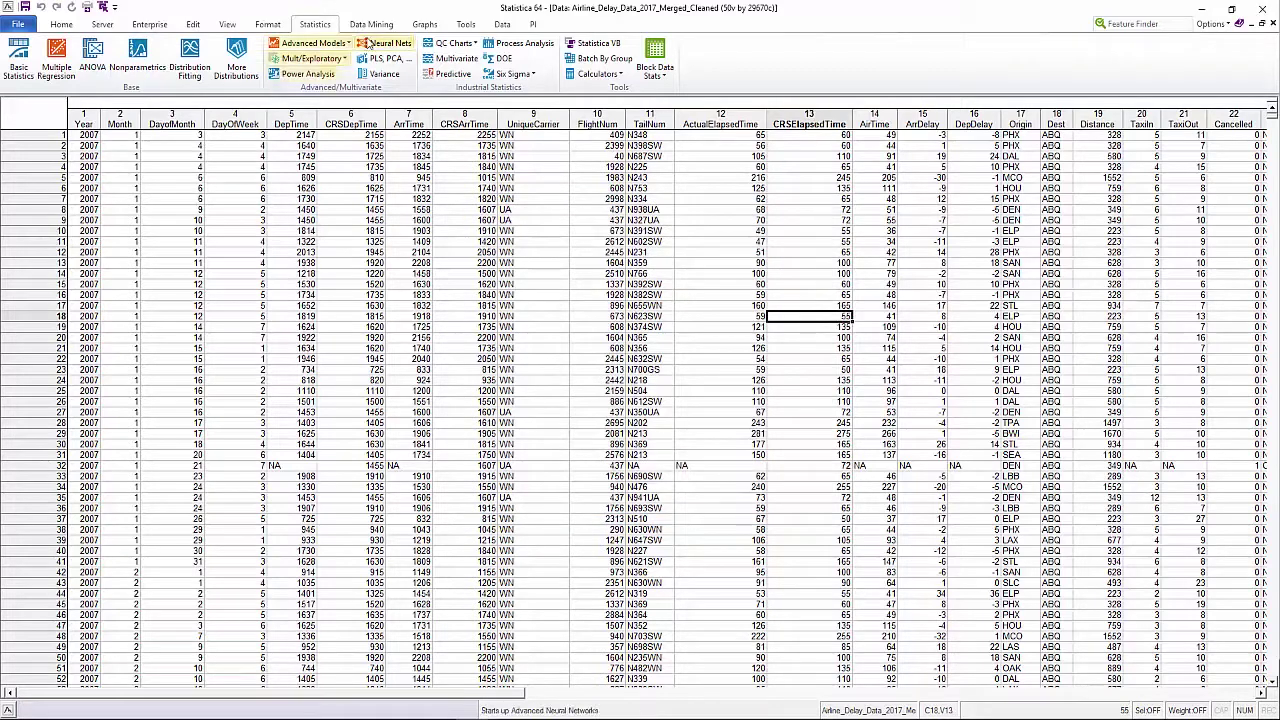
click(376, 26)
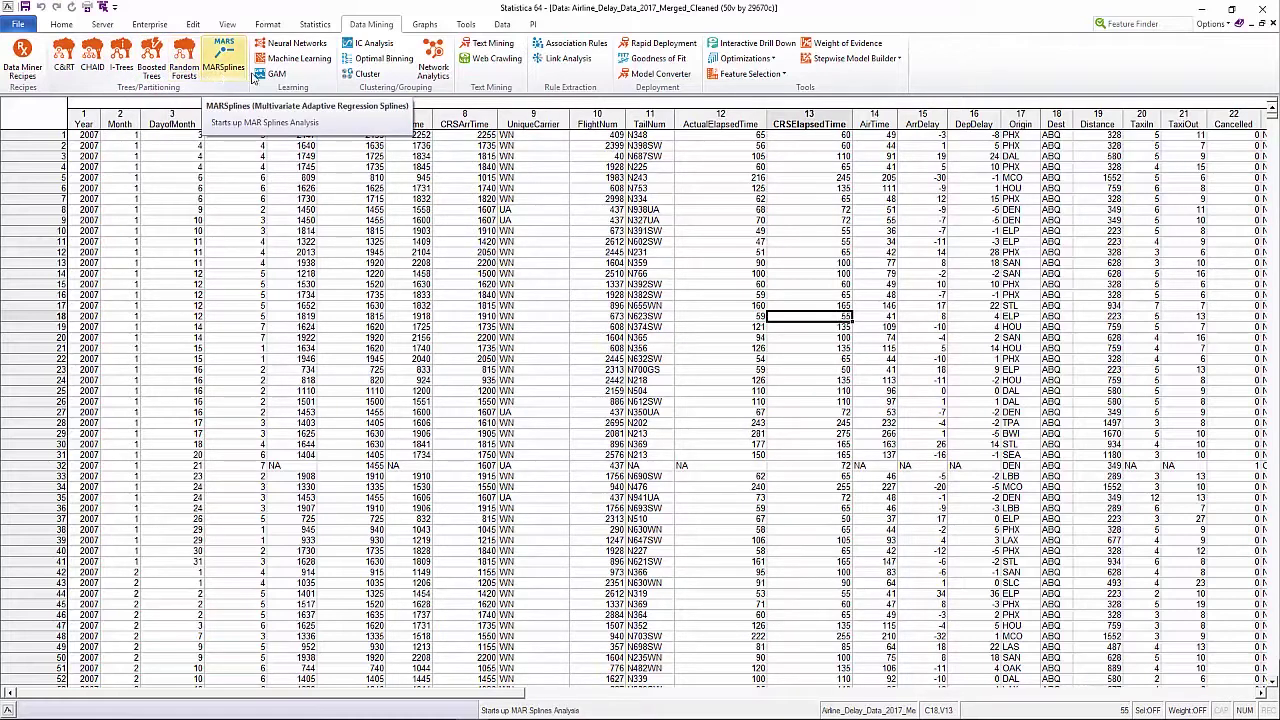
click(318, 63)
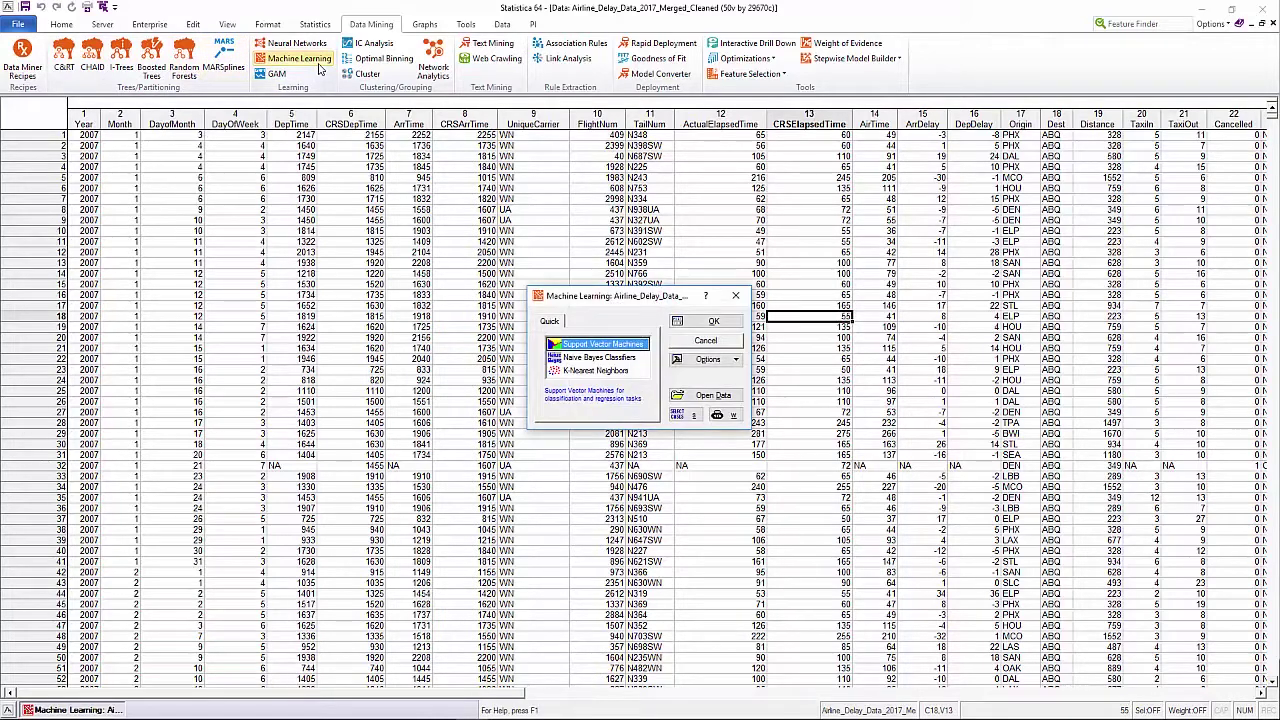
click(703, 342)
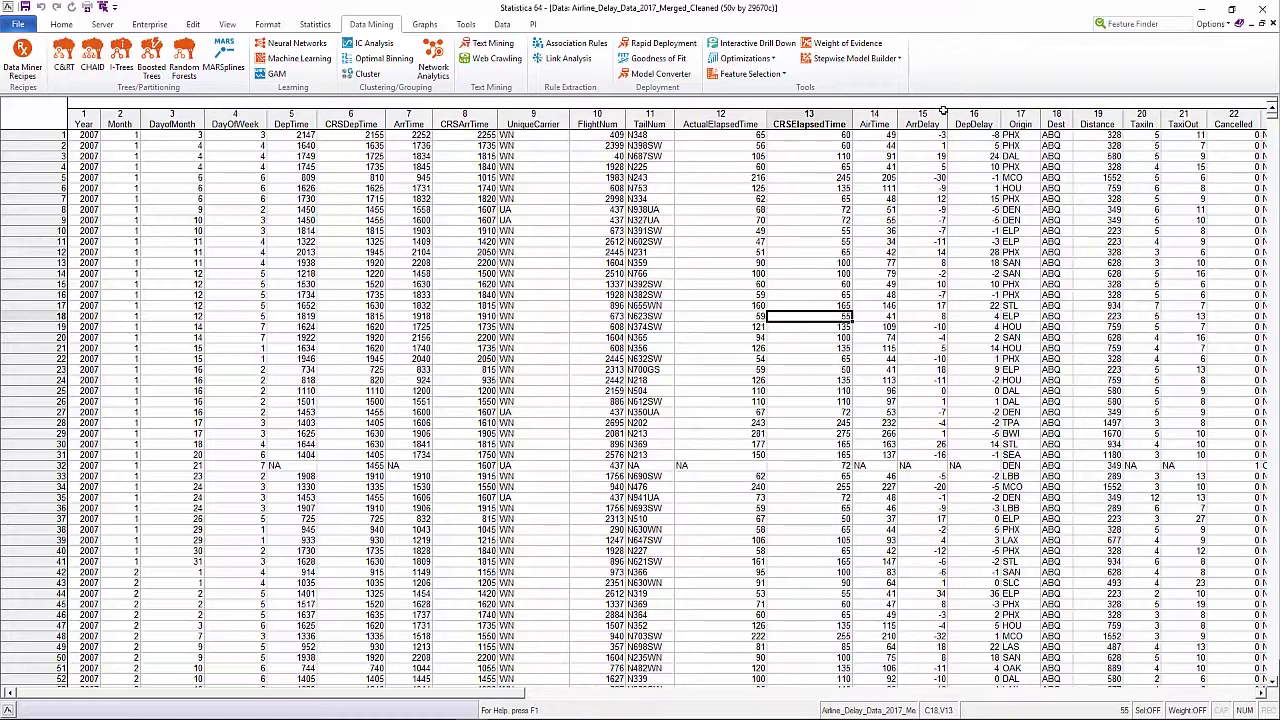
click(1274, 27)
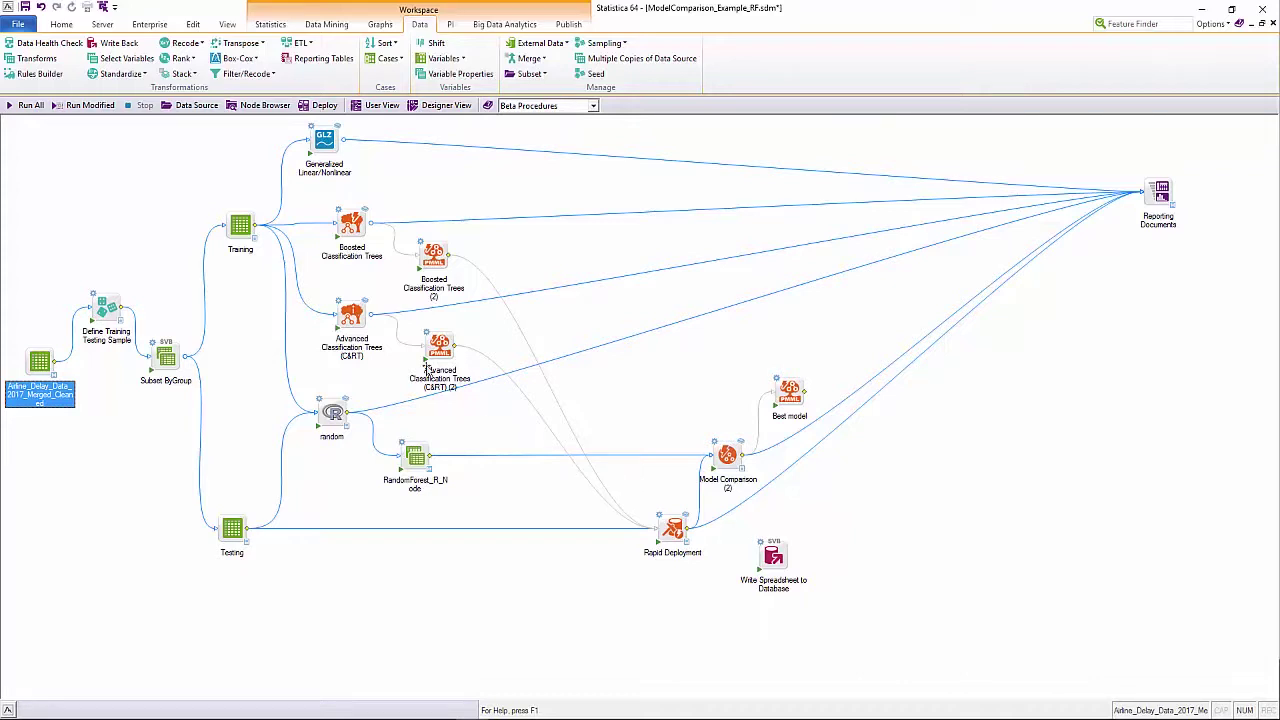
Accept the Boosted Classification Trees settings (learning rate 0.1, 200 additive terms) and run the workflow up to Rapid Deployment
double_click(340, 215)
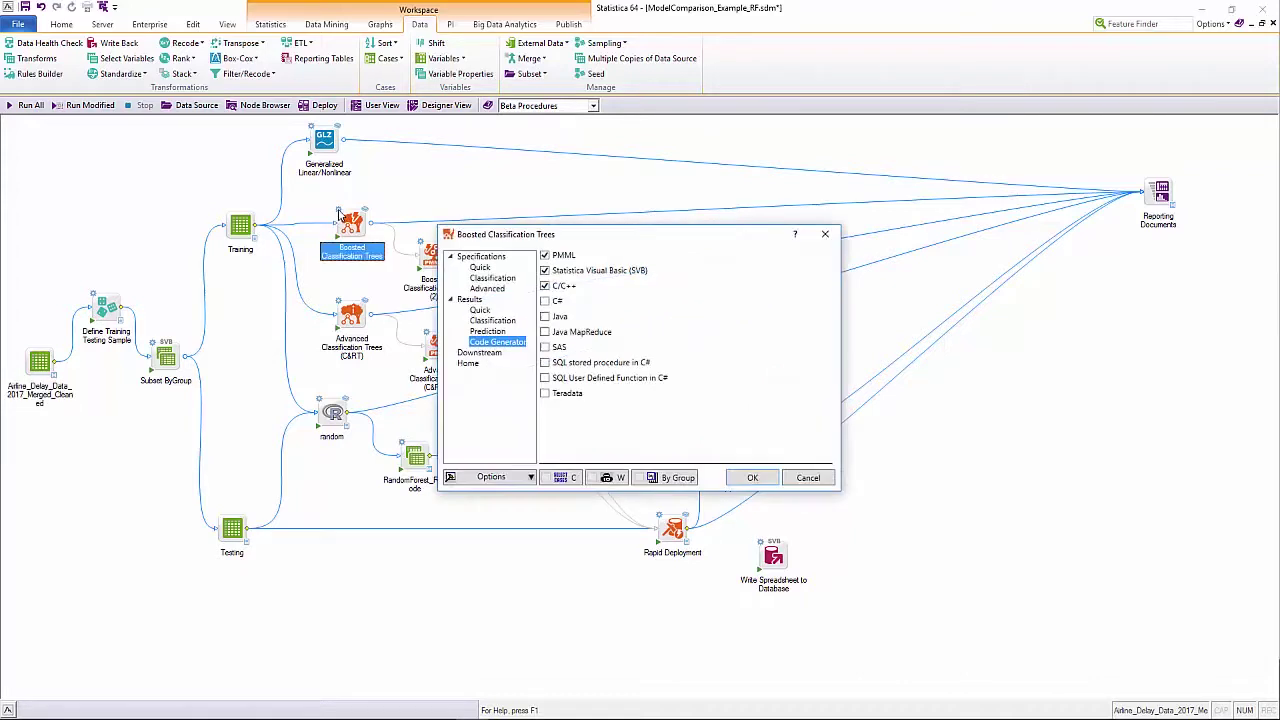
click(491, 278)
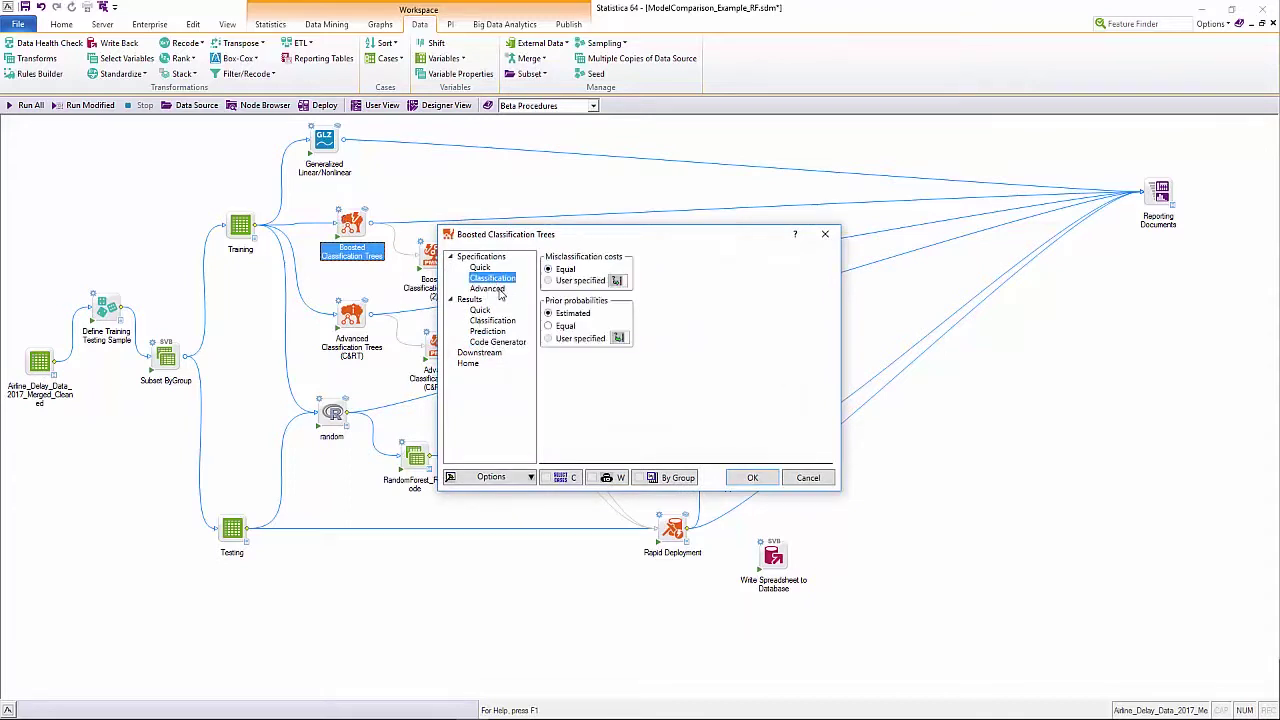
click(488, 289)
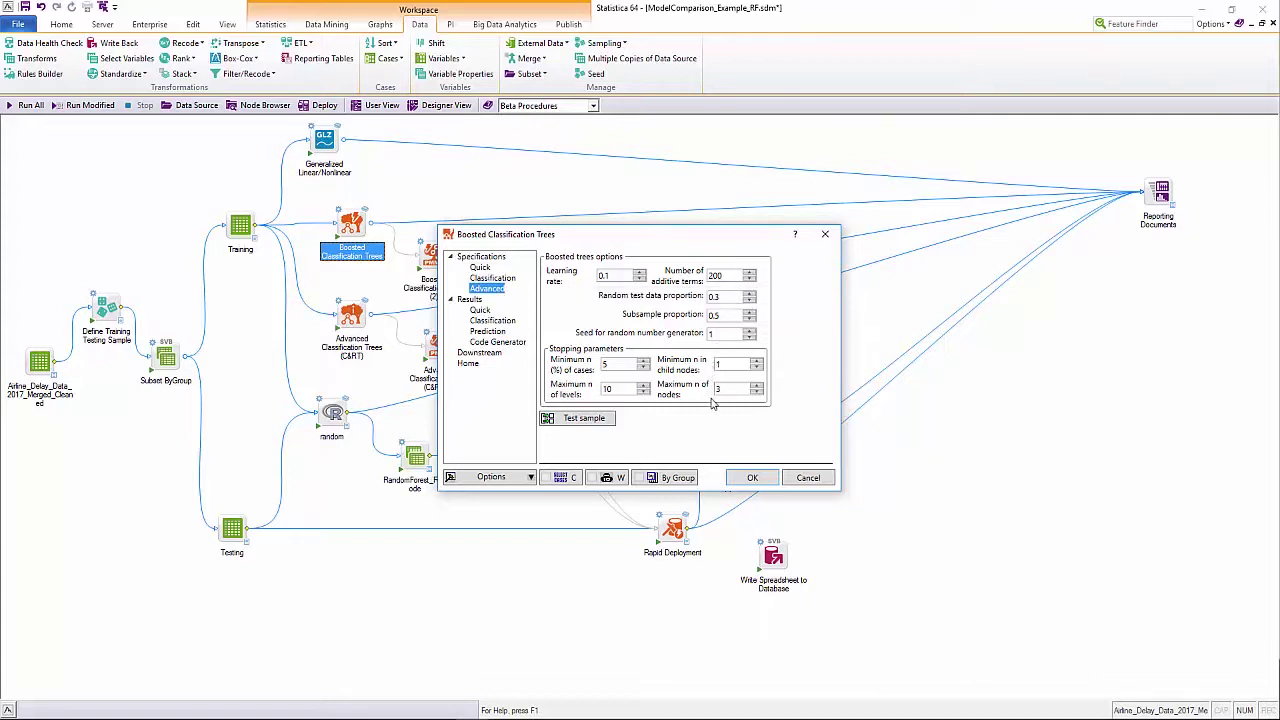
click(745, 478)
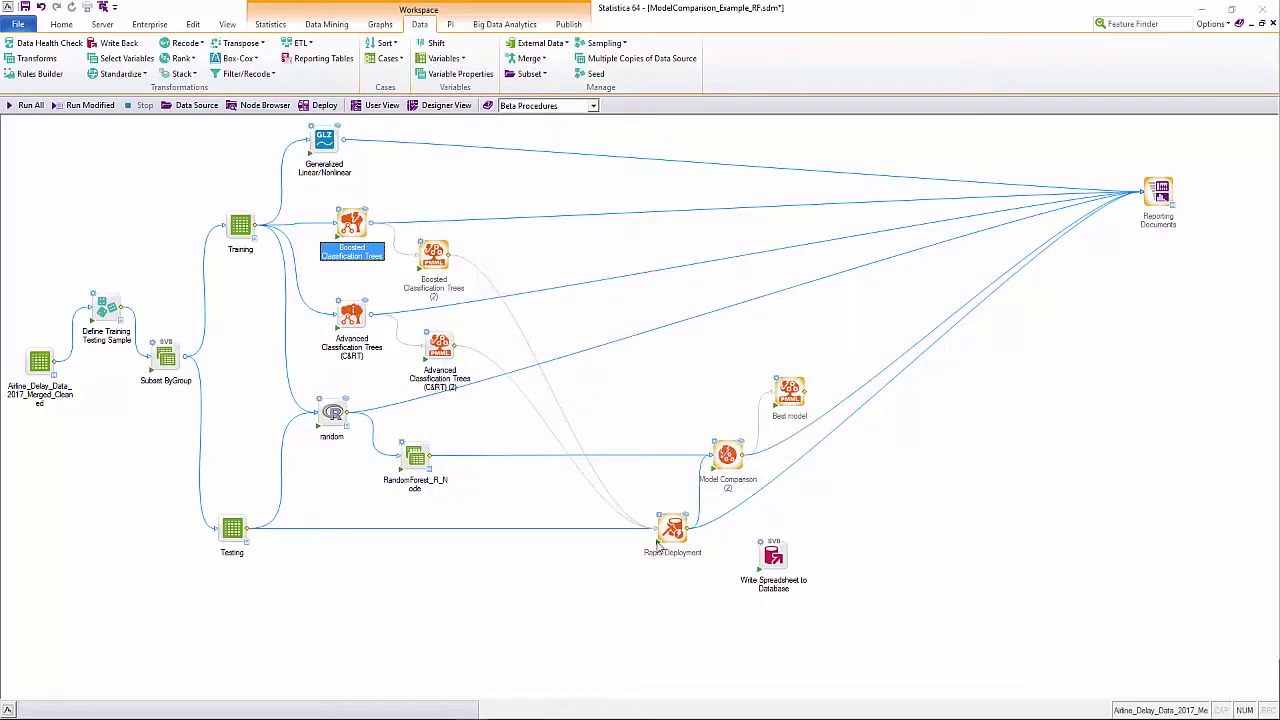
click(658, 543)
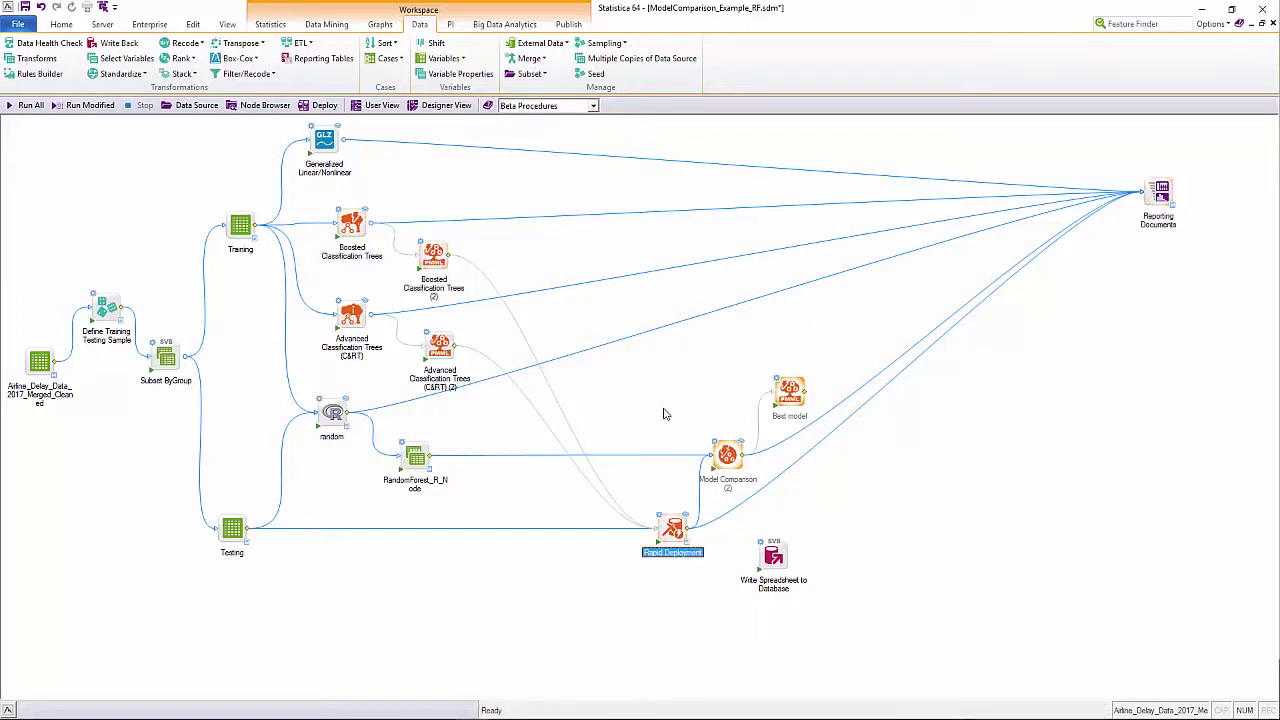
Open the Reporting Documents workbook and view the Gains Chart, Lift Chart and predicted Cancelled colour map
double_click(688, 522)
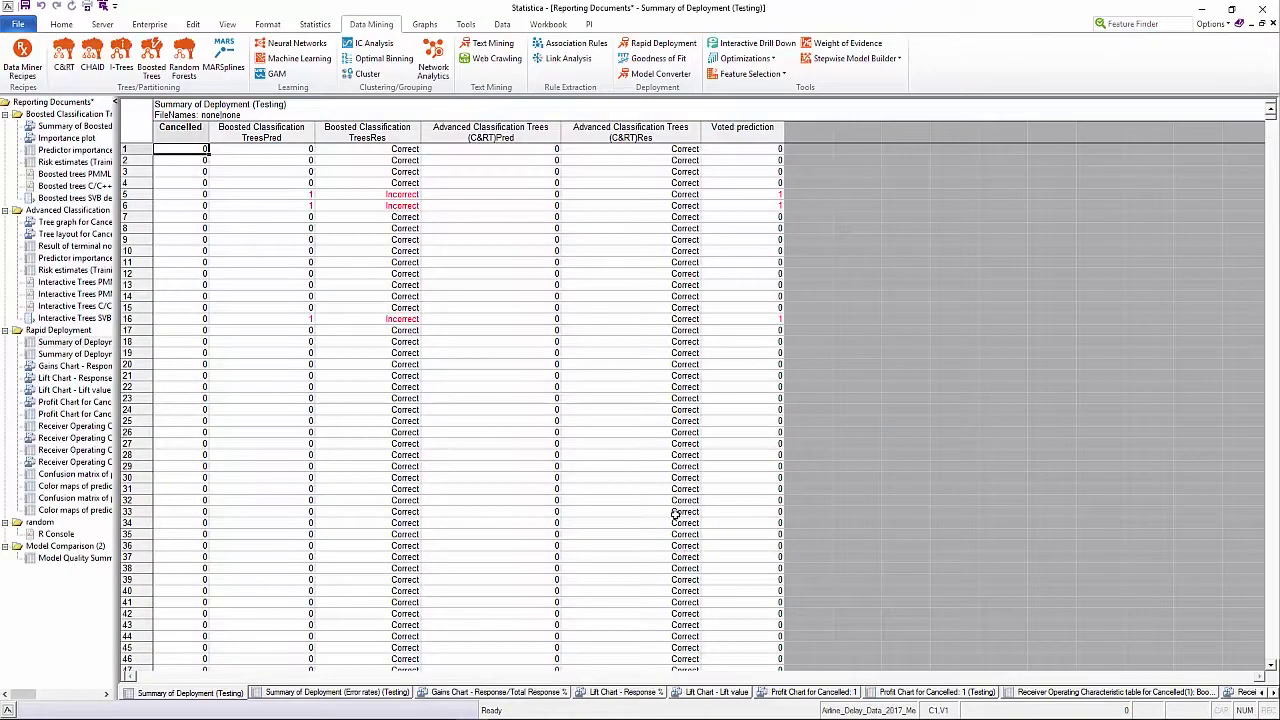
click(55, 367)
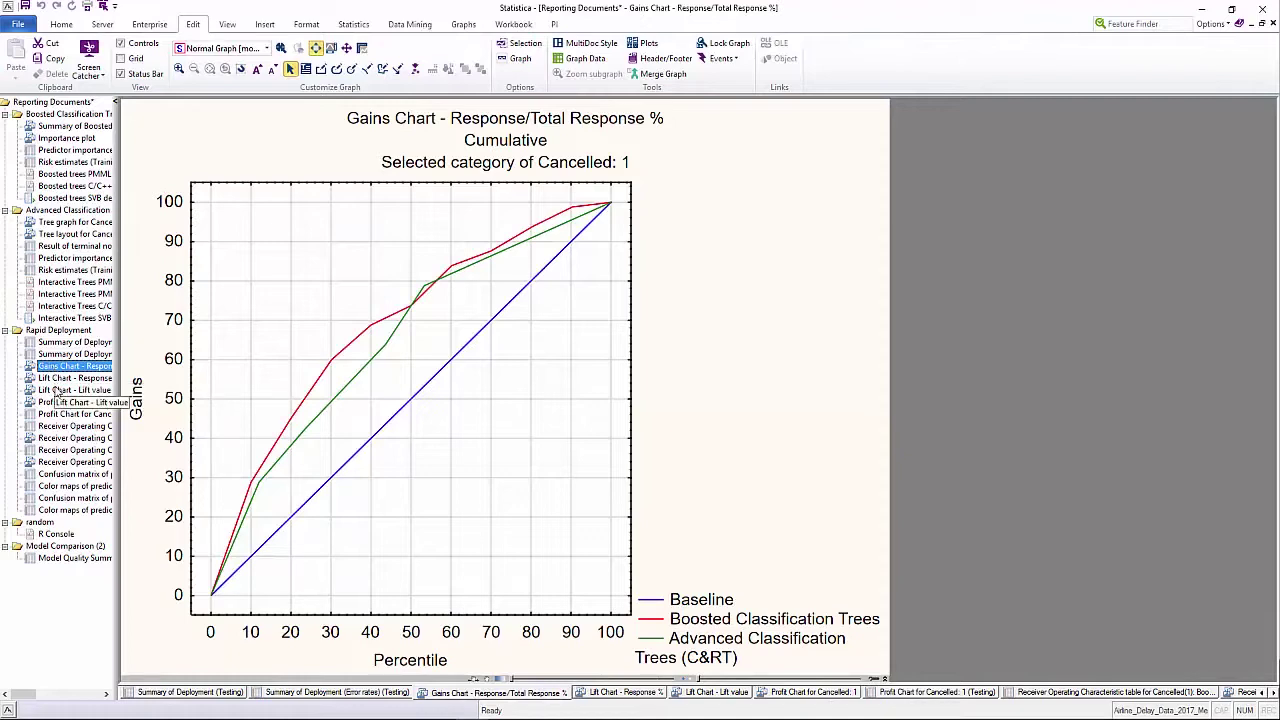
click(57, 391)
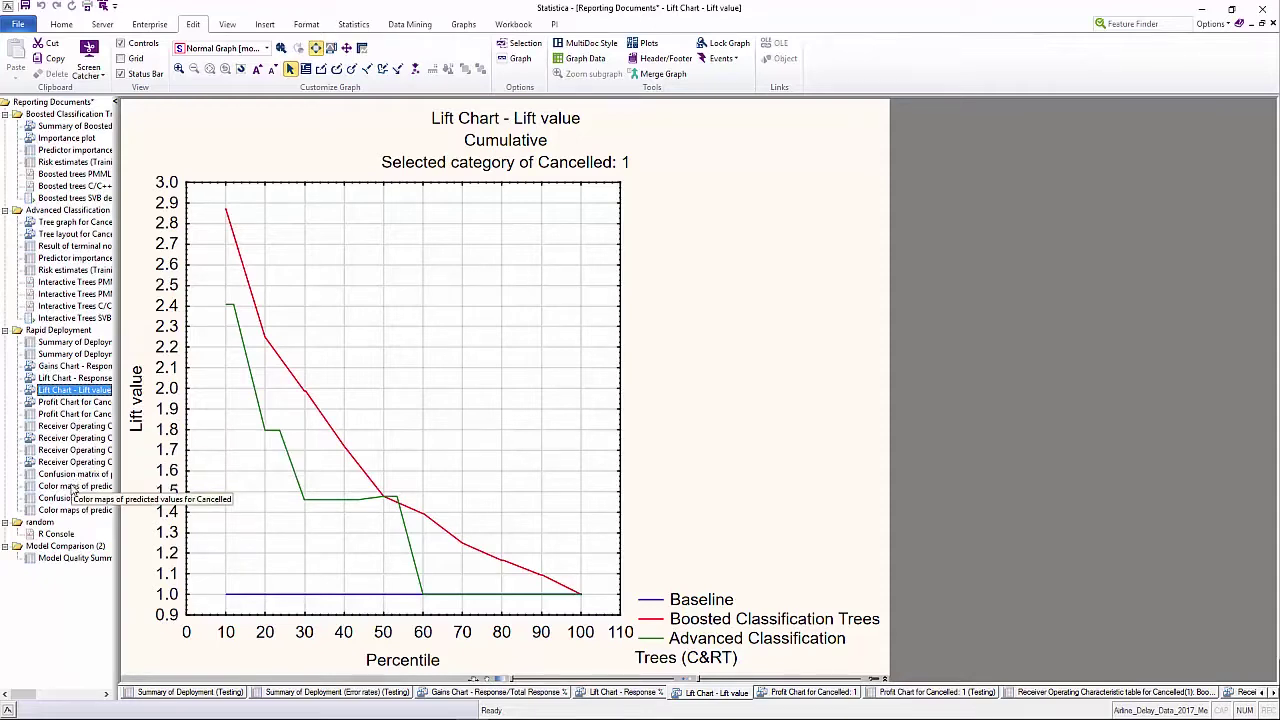
click(73, 487)
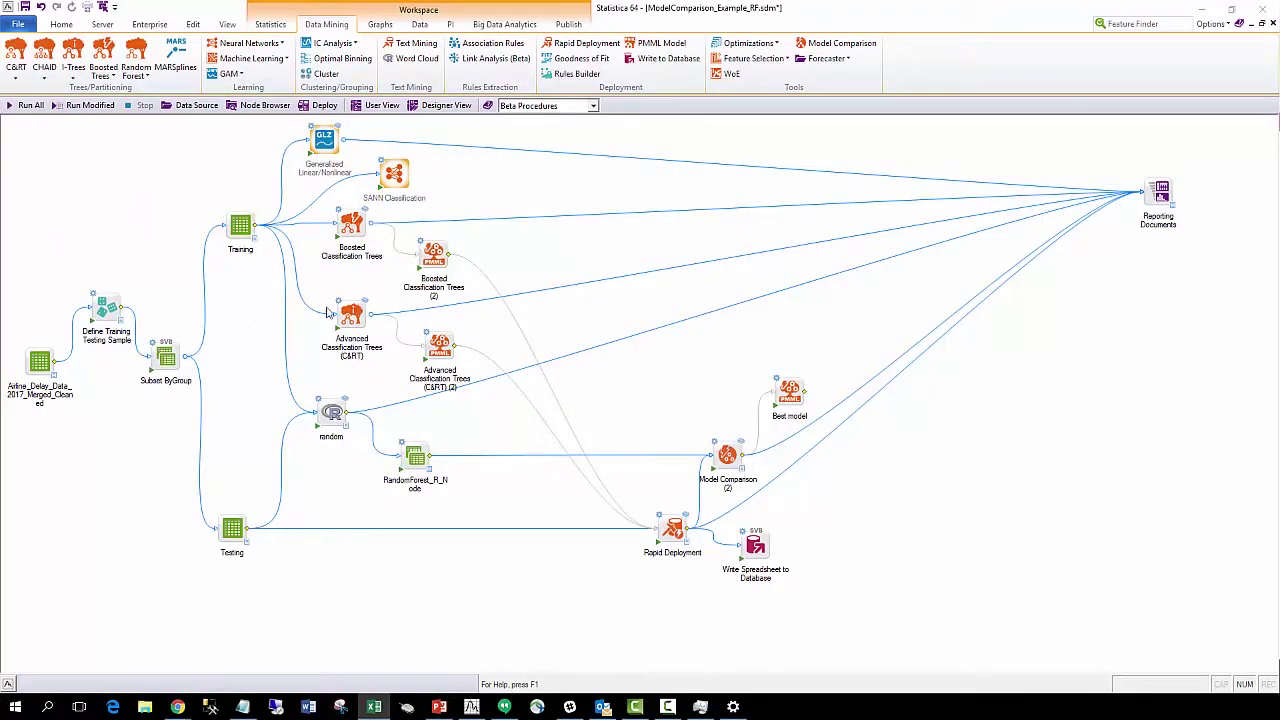
double_click(346, 312)
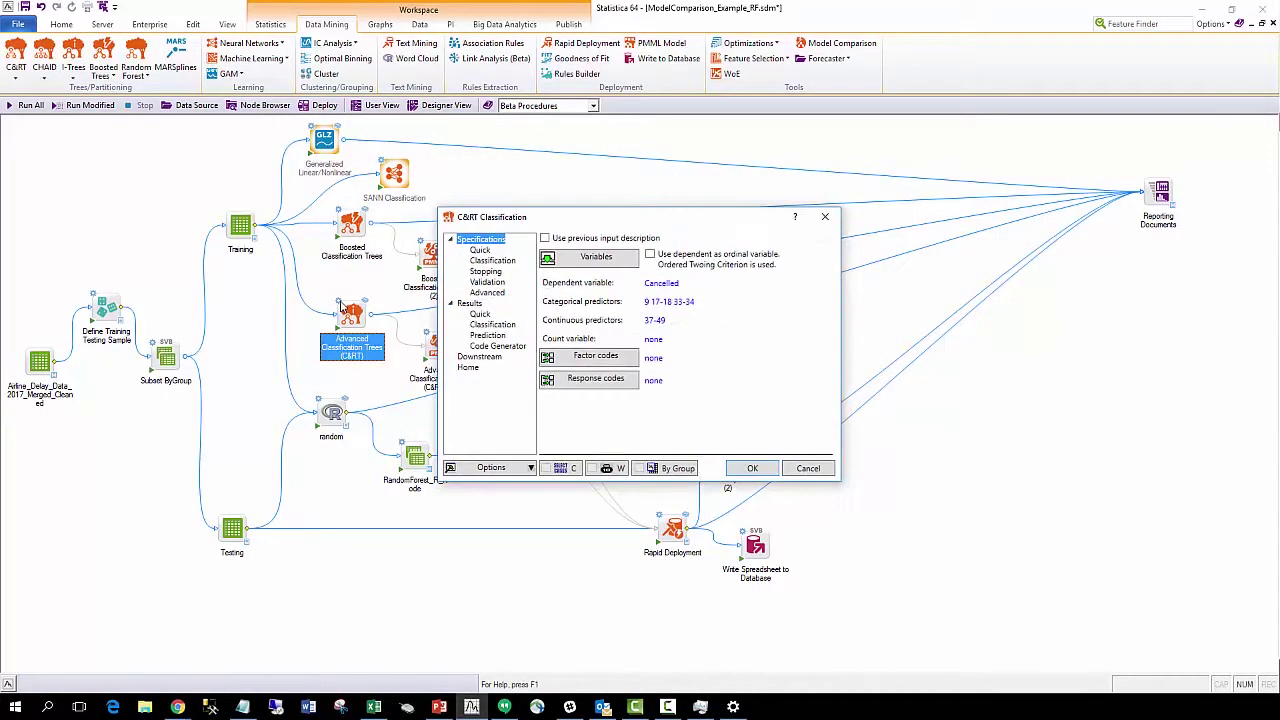
click(500, 283)
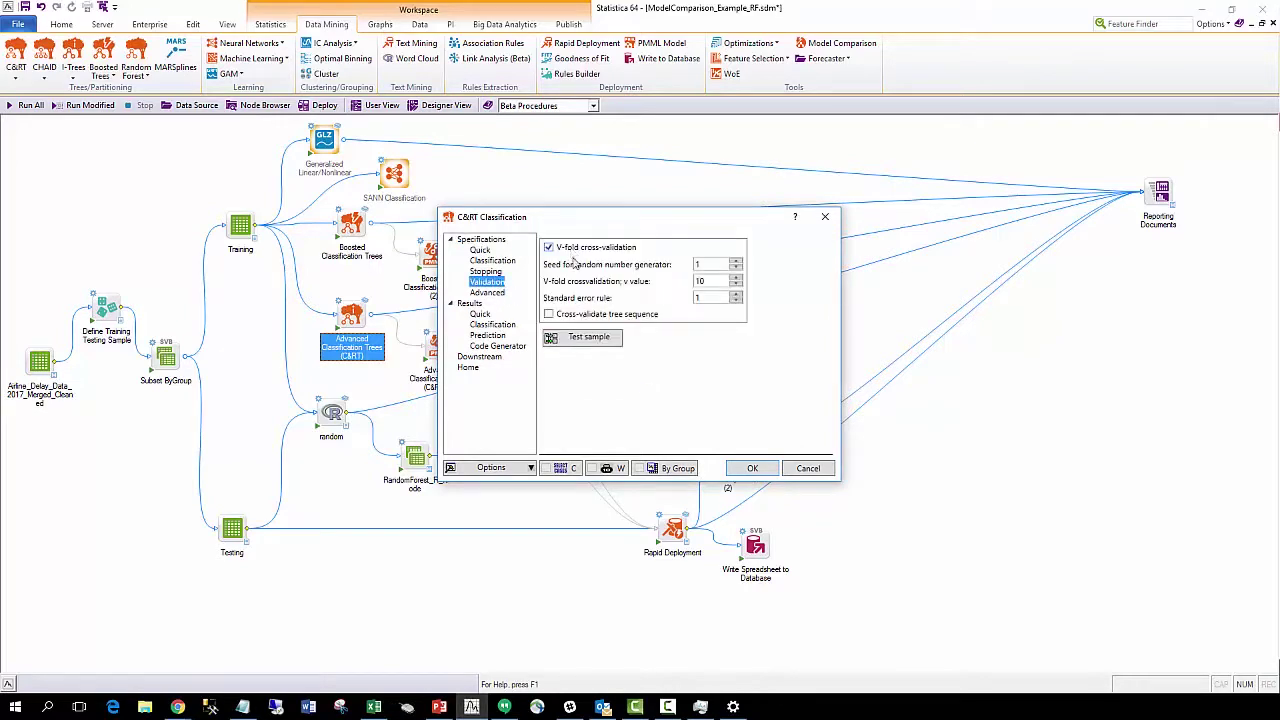
click(812, 468)
click(390, 172)
double_click(390, 172)
click(482, 371)
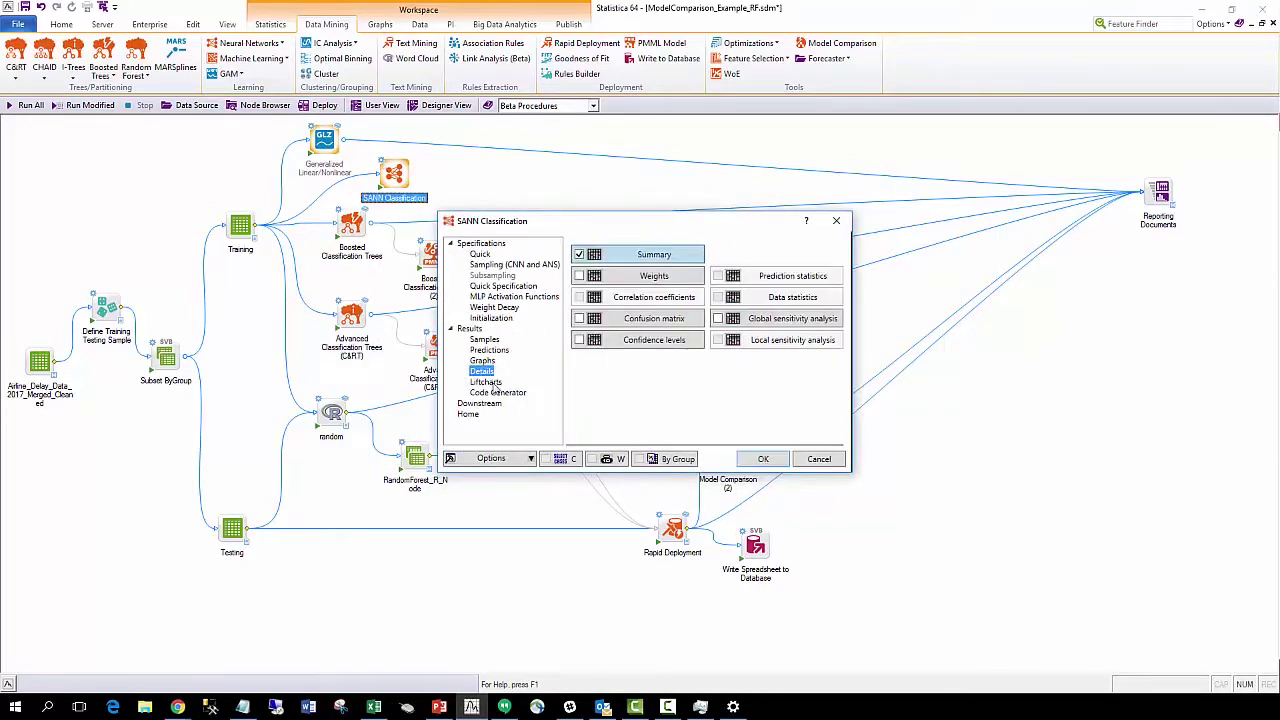
click(717, 319)
click(808, 458)
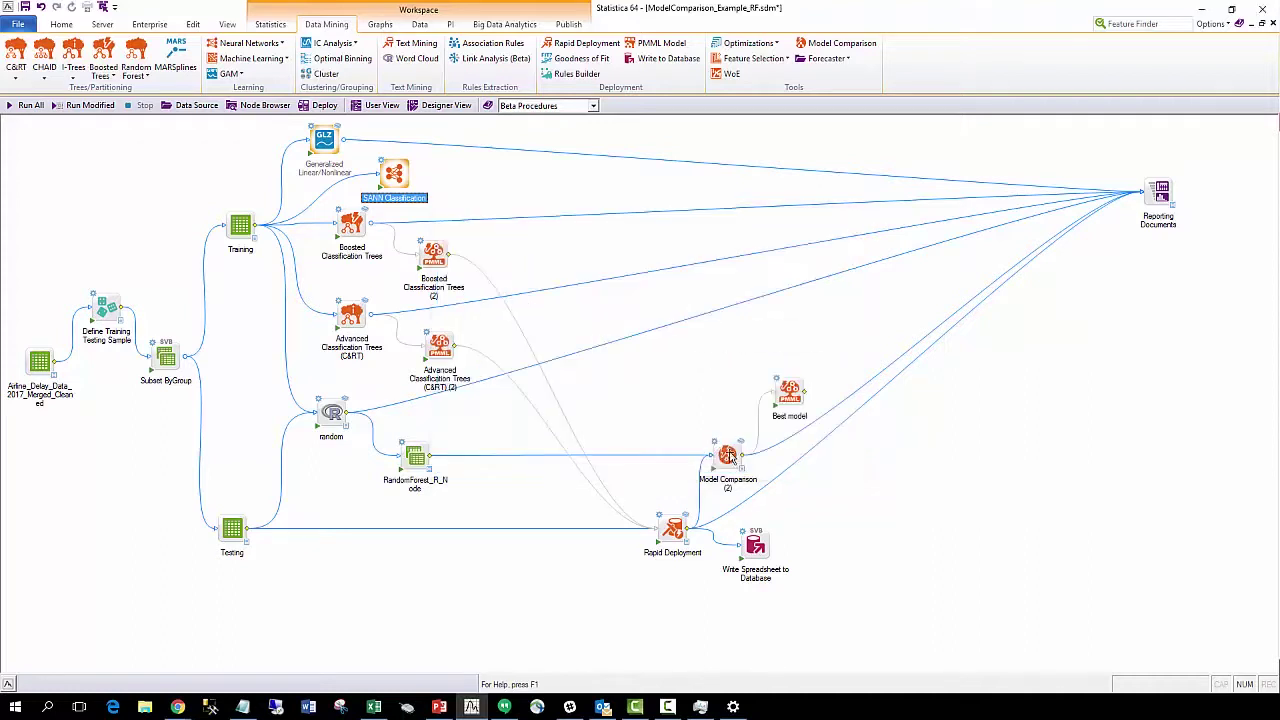
Add a PMML Model node and load the CART Model from the Enterprise Gartner DSML MQ 2018 folder
click(658, 43)
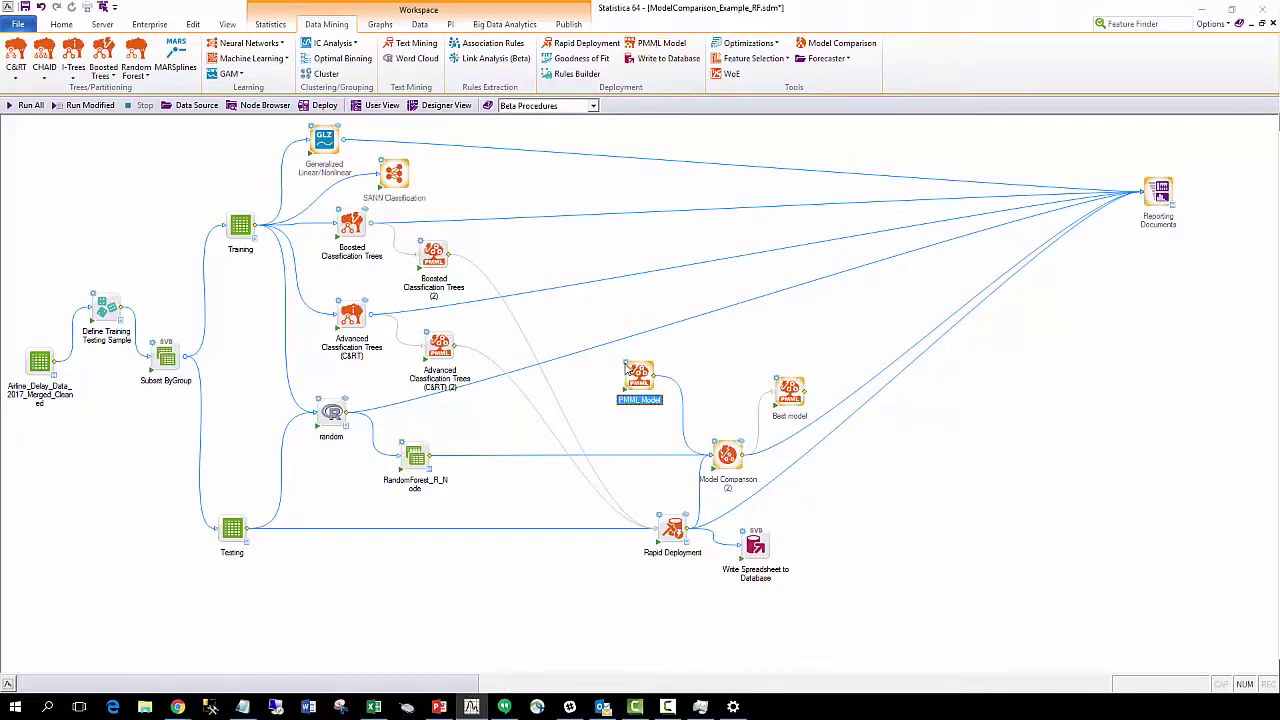
double_click(628, 372)
click(479, 256)
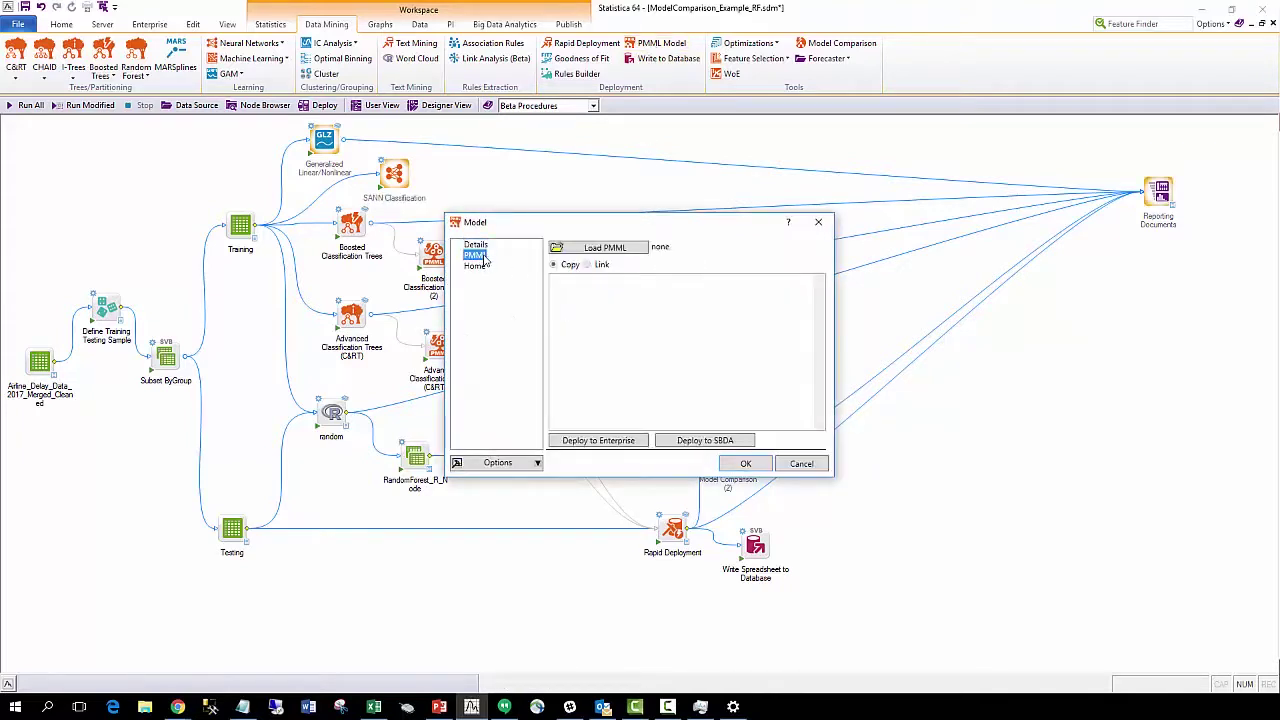
click(594, 252)
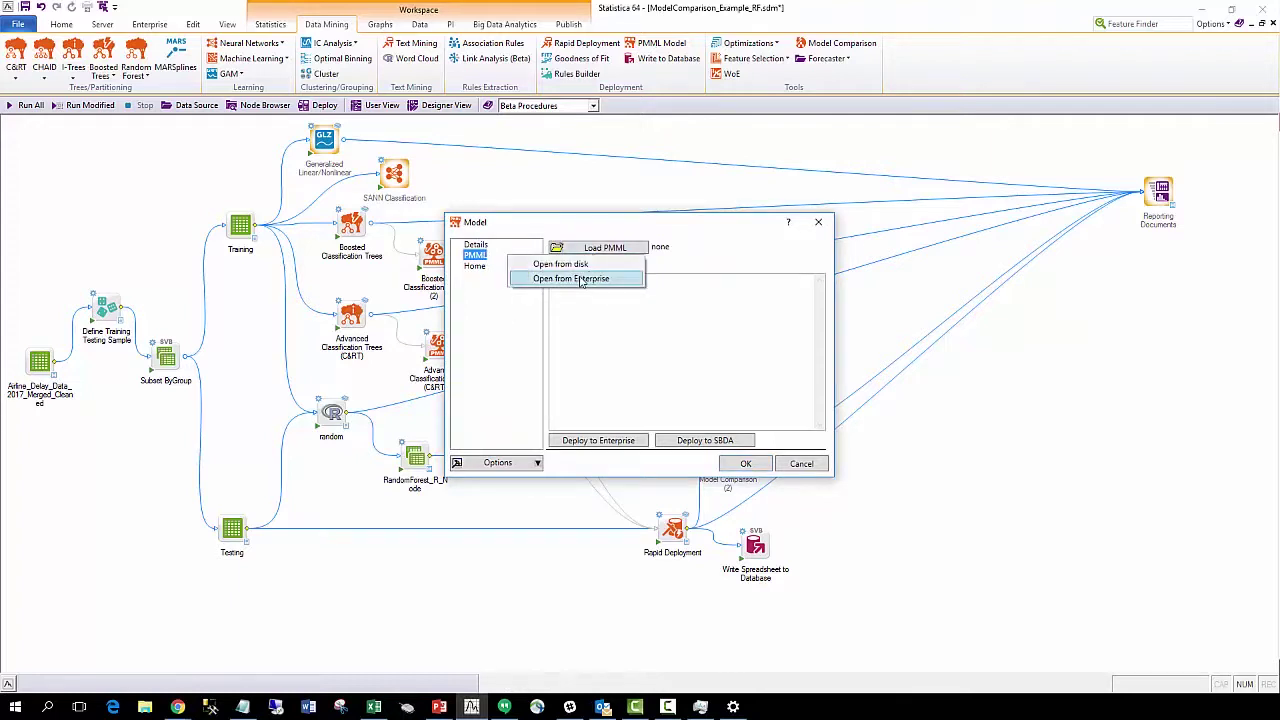
click(580, 279)
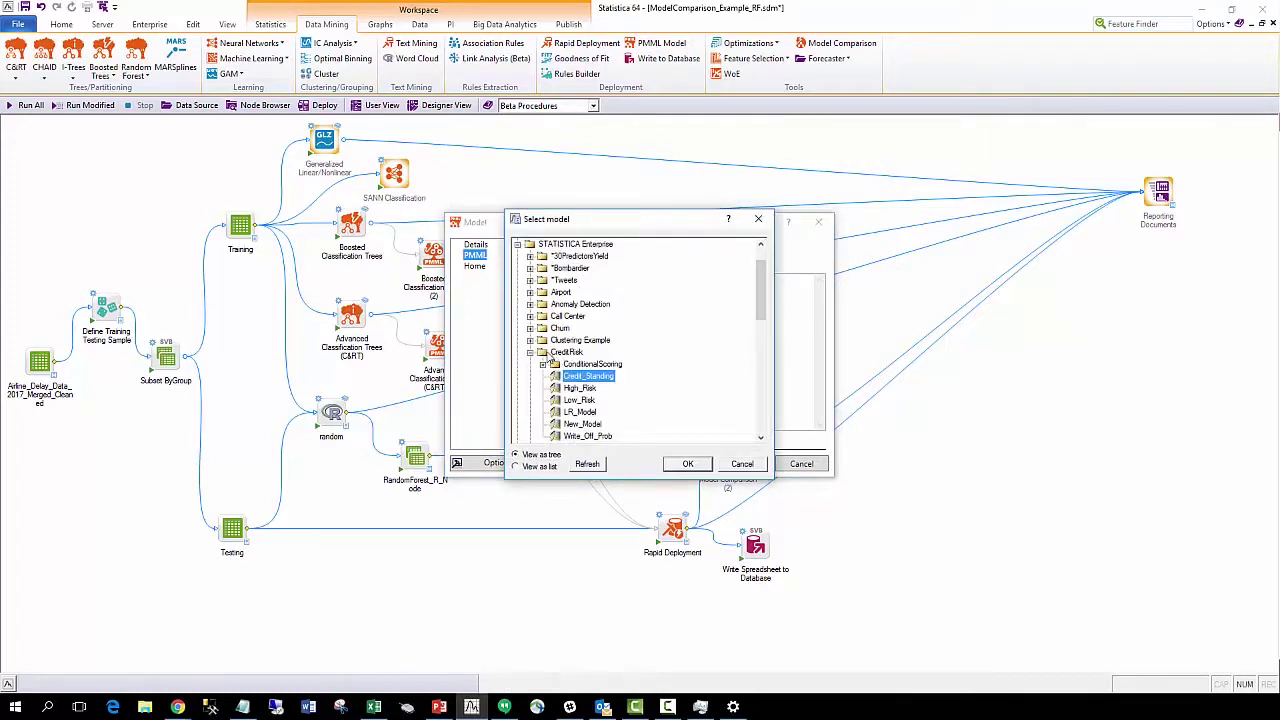
click(531, 352)
scroll(584, 406, down, 1)
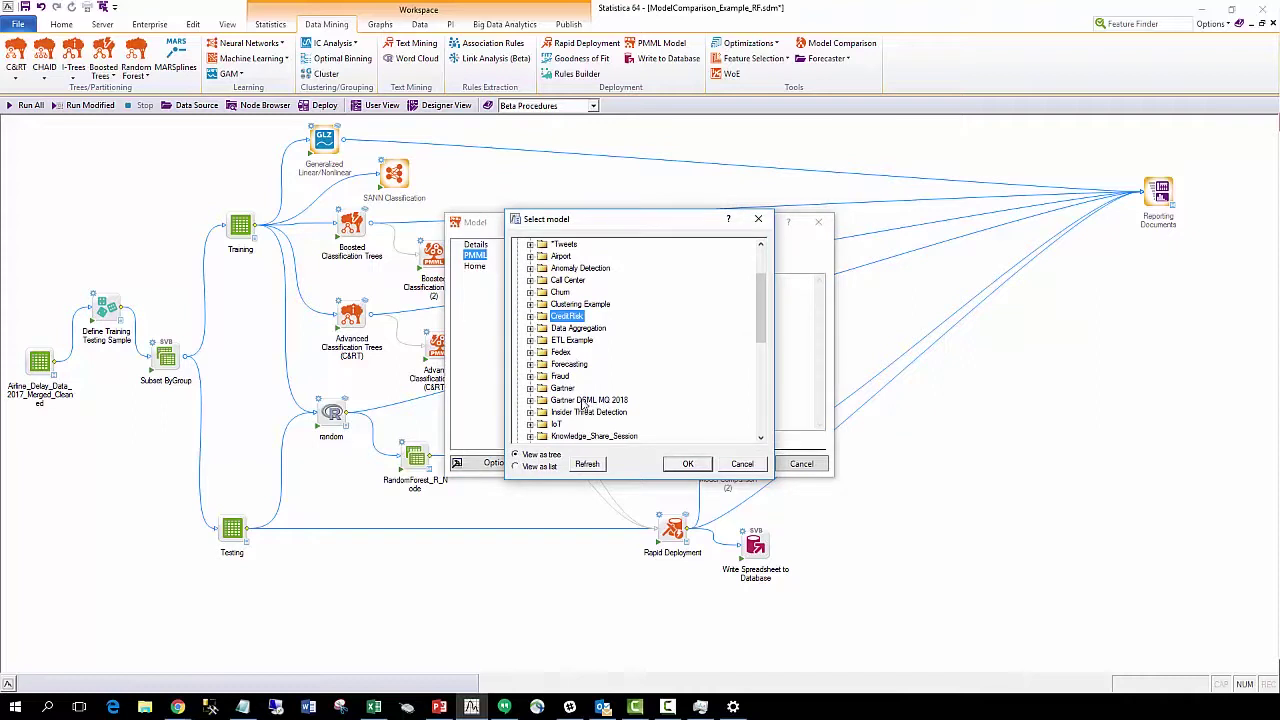
click(531, 400)
click(600, 424)
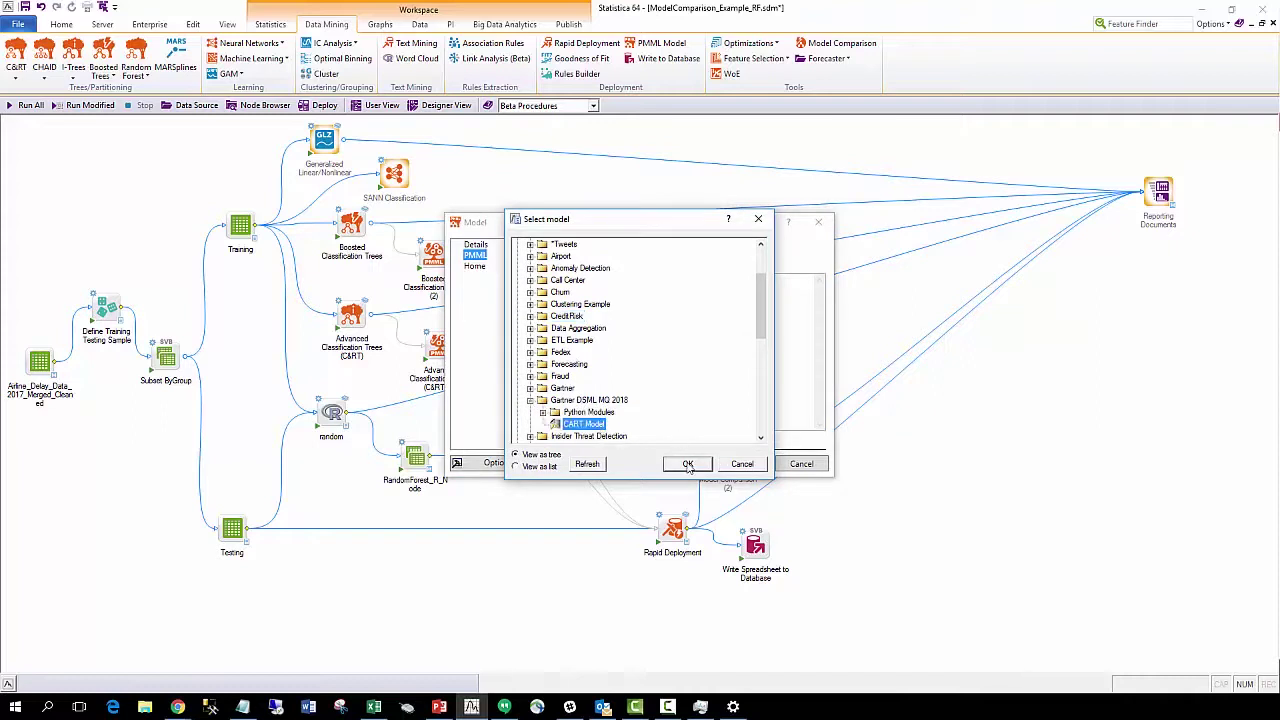
click(688, 466)
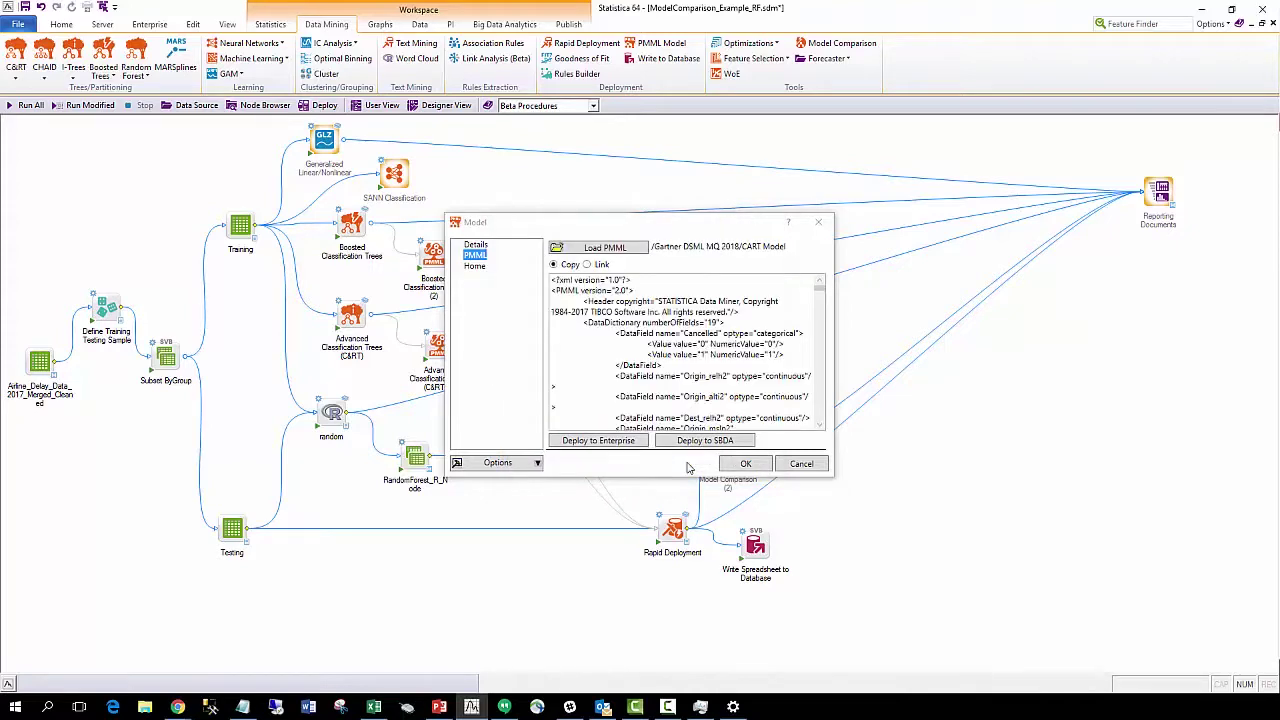
Accept the loaded CART PMML model and keep Auto as Model Comparison (2)'s model type
click(748, 460)
click(729, 459)
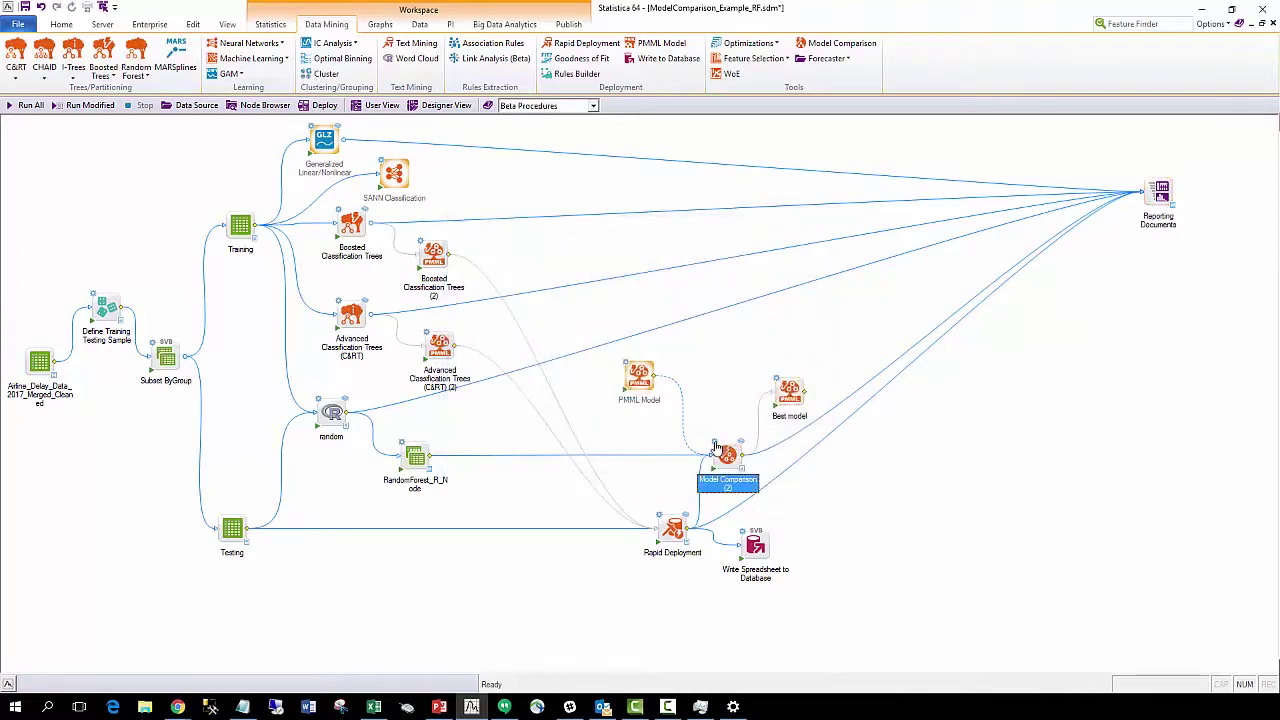
click(716, 447)
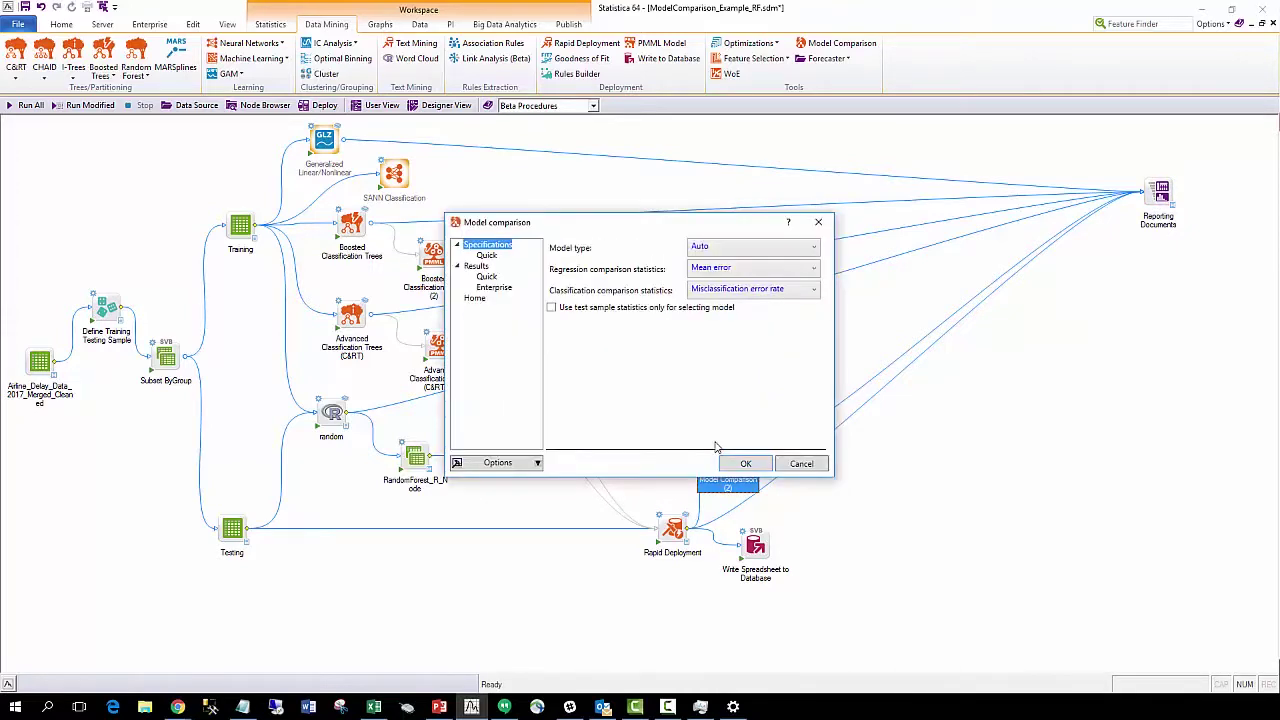
click(785, 249)
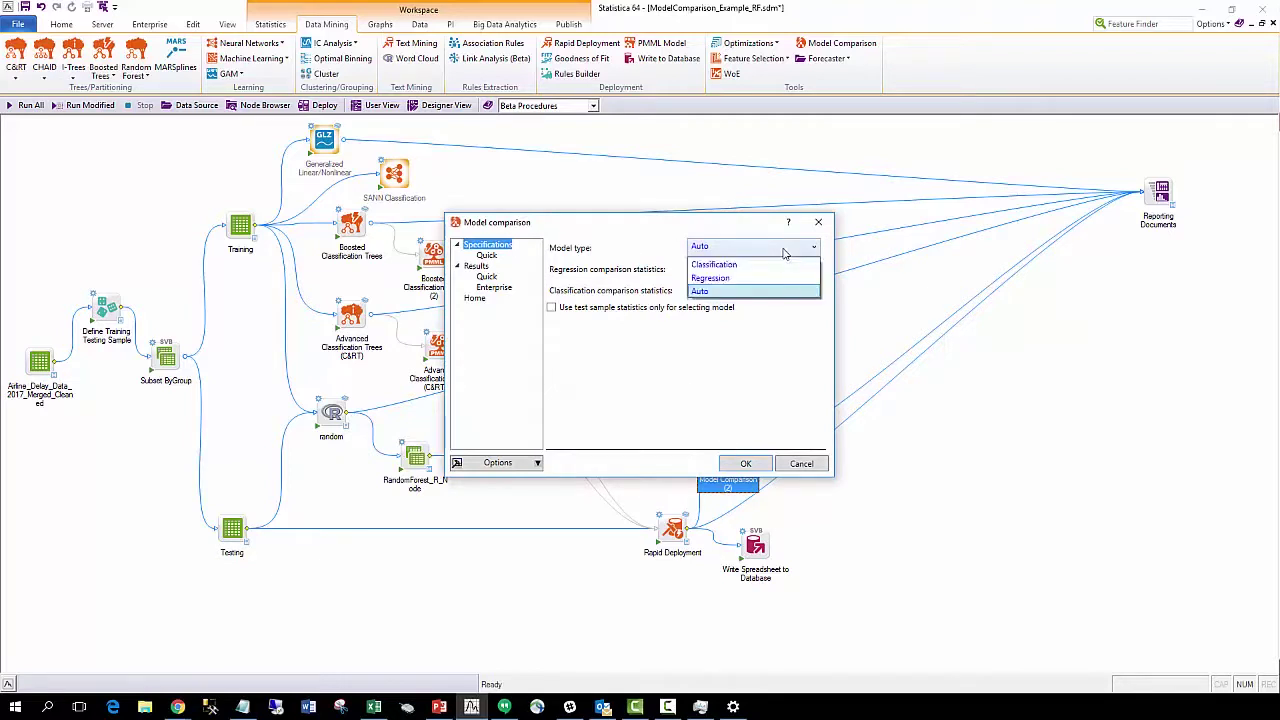
click(785, 250)
Keep Mean error and Misclassification error rate as comparison statistics and confirm the settings
click(781, 271)
click(780, 285)
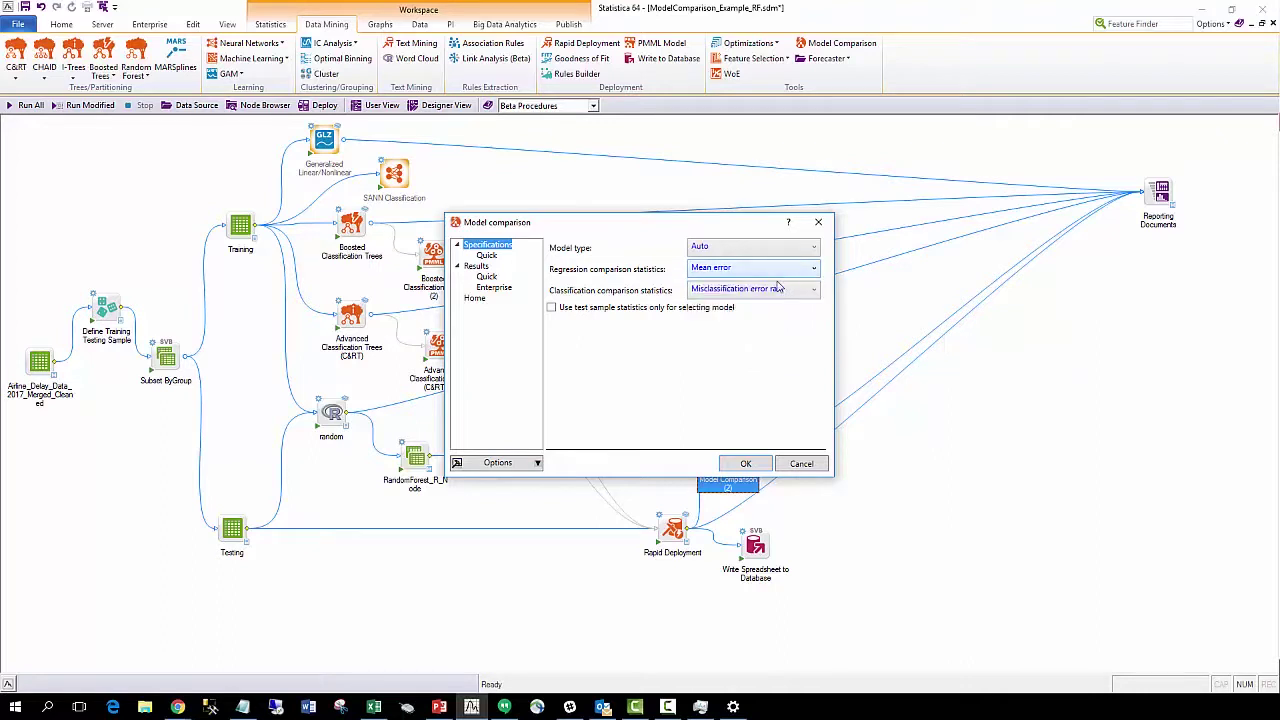
click(772, 290)
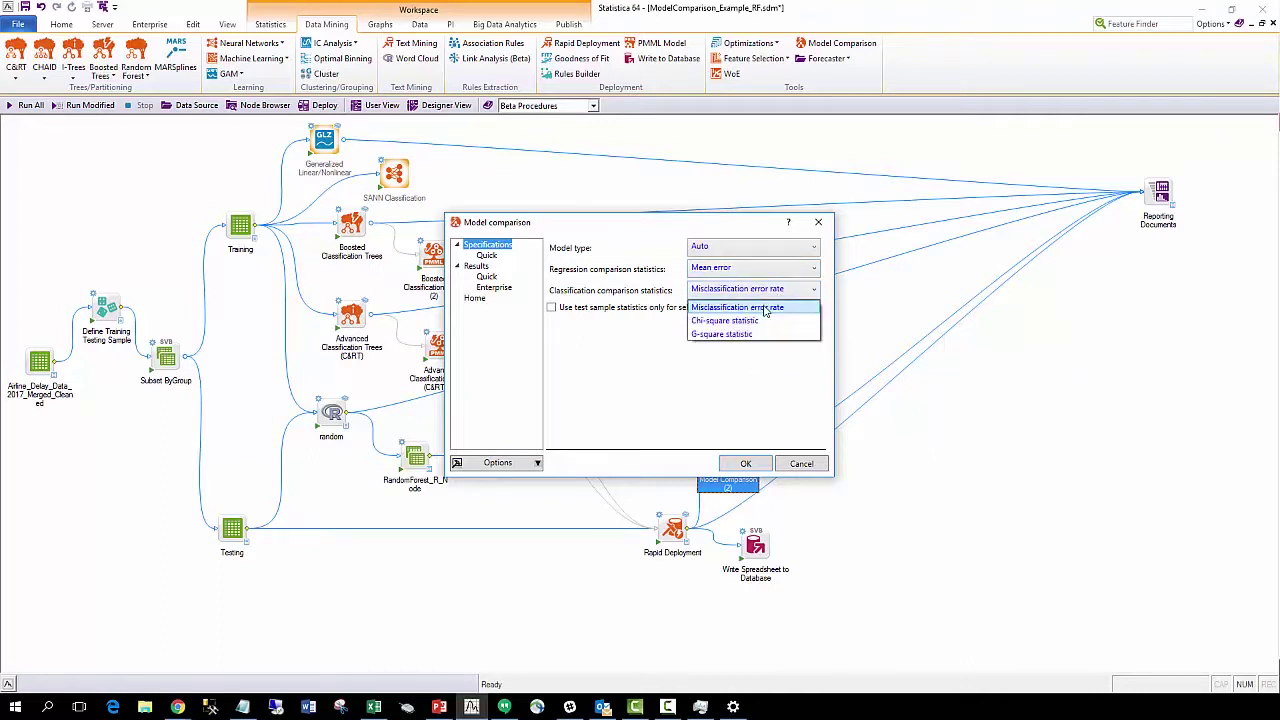
click(668, 372)
click(482, 289)
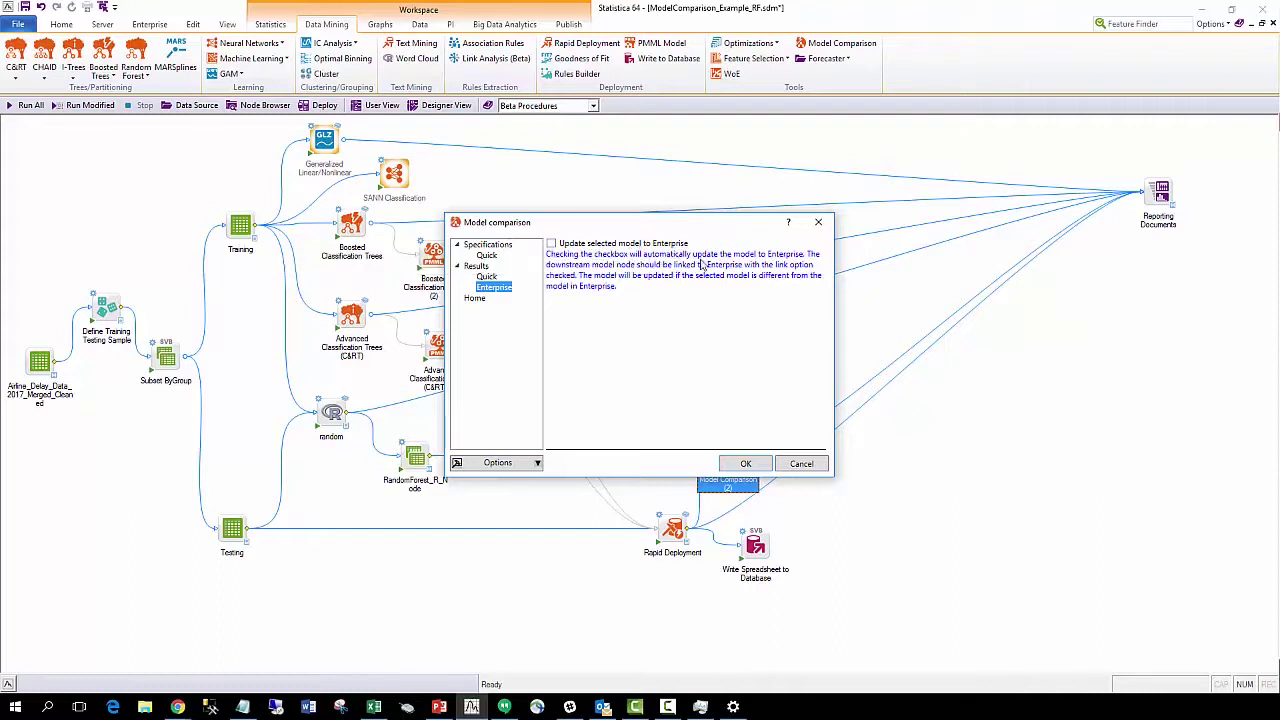
click(755, 463)
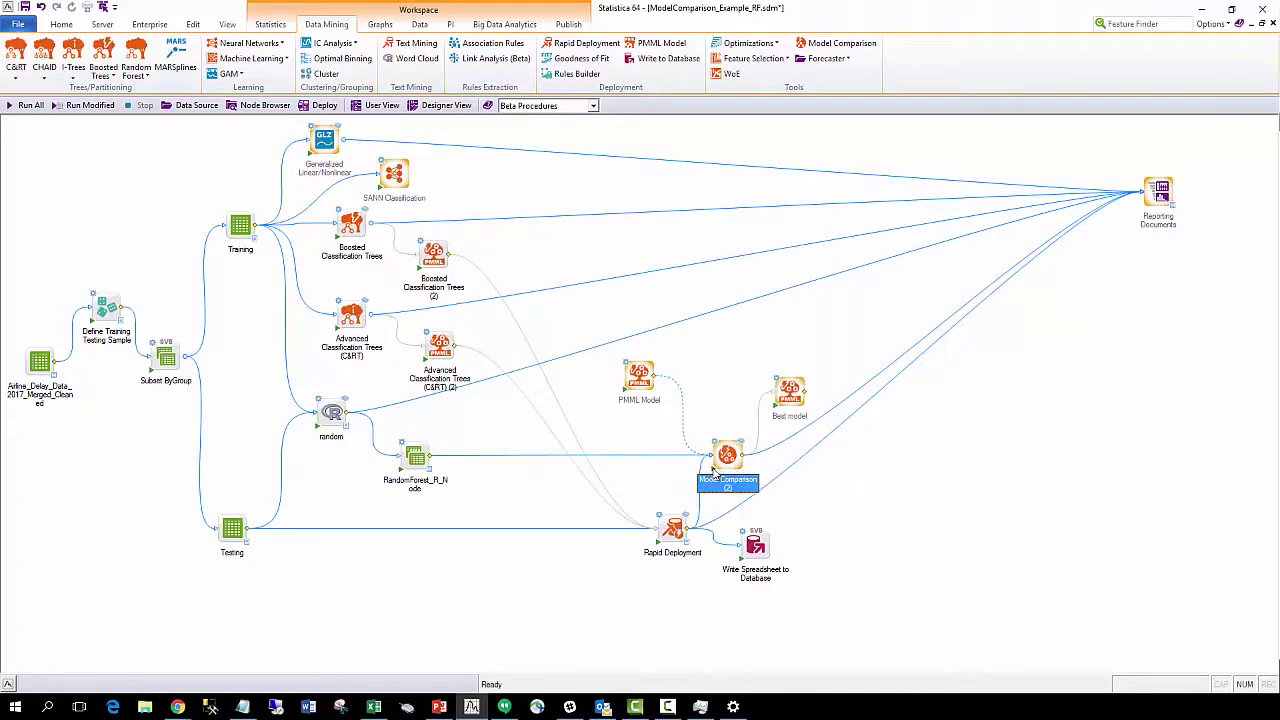
Run the whole workflow with F5 and open the Advanced Classification Trees model details
key(F5)
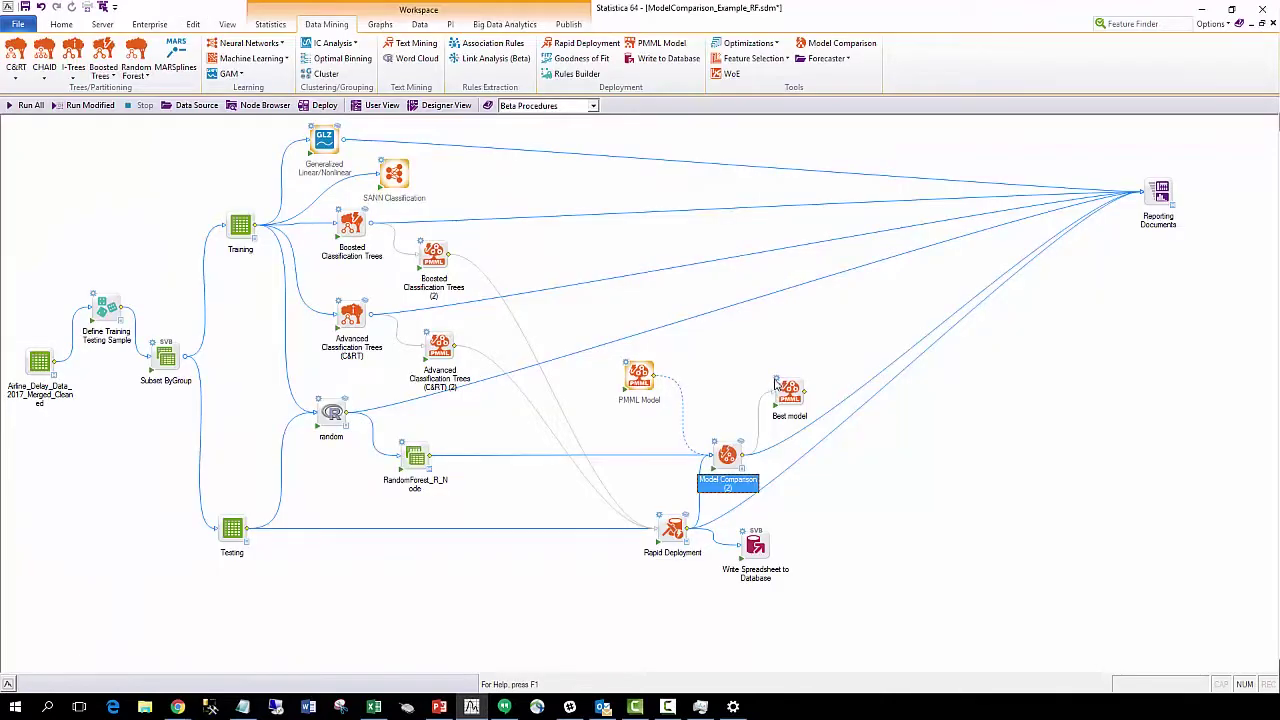
double_click(775, 387)
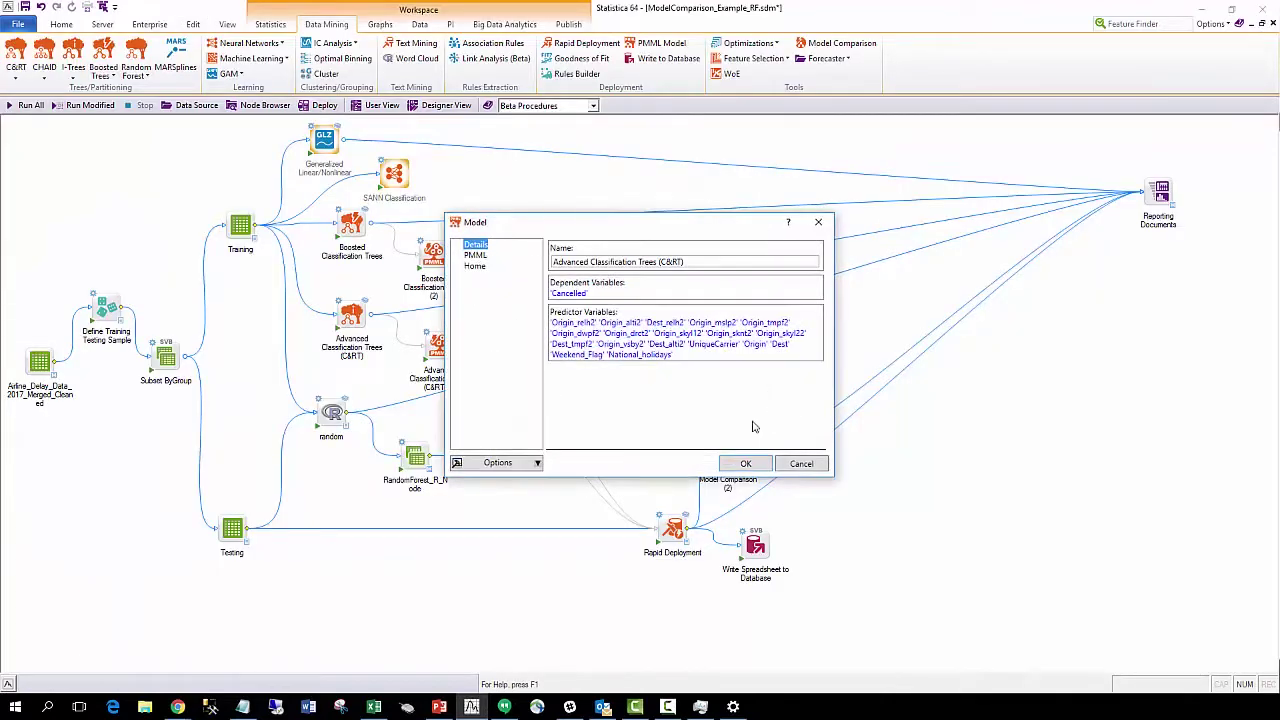
triple_click(568, 261)
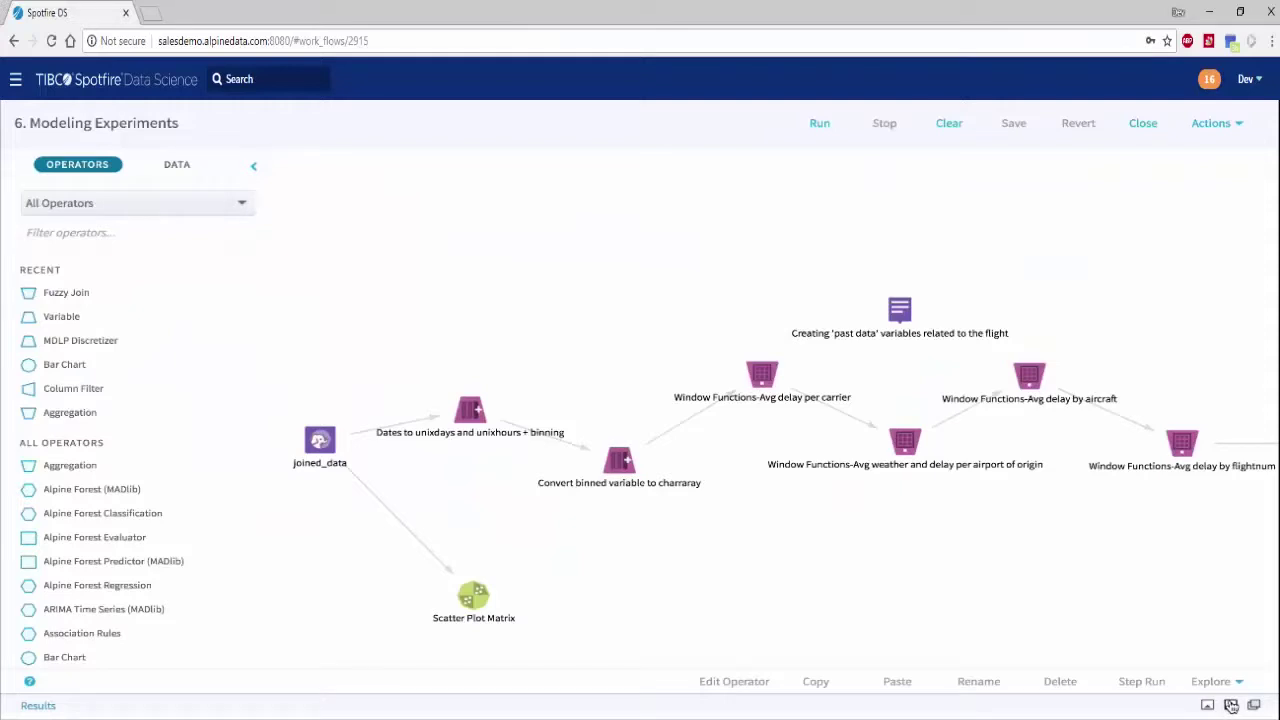
Expand the results panel and inspect the Normalization output of 92 columns and 13,161,290 rows
click(1231, 705)
scroll(1037, 306, down, 2)
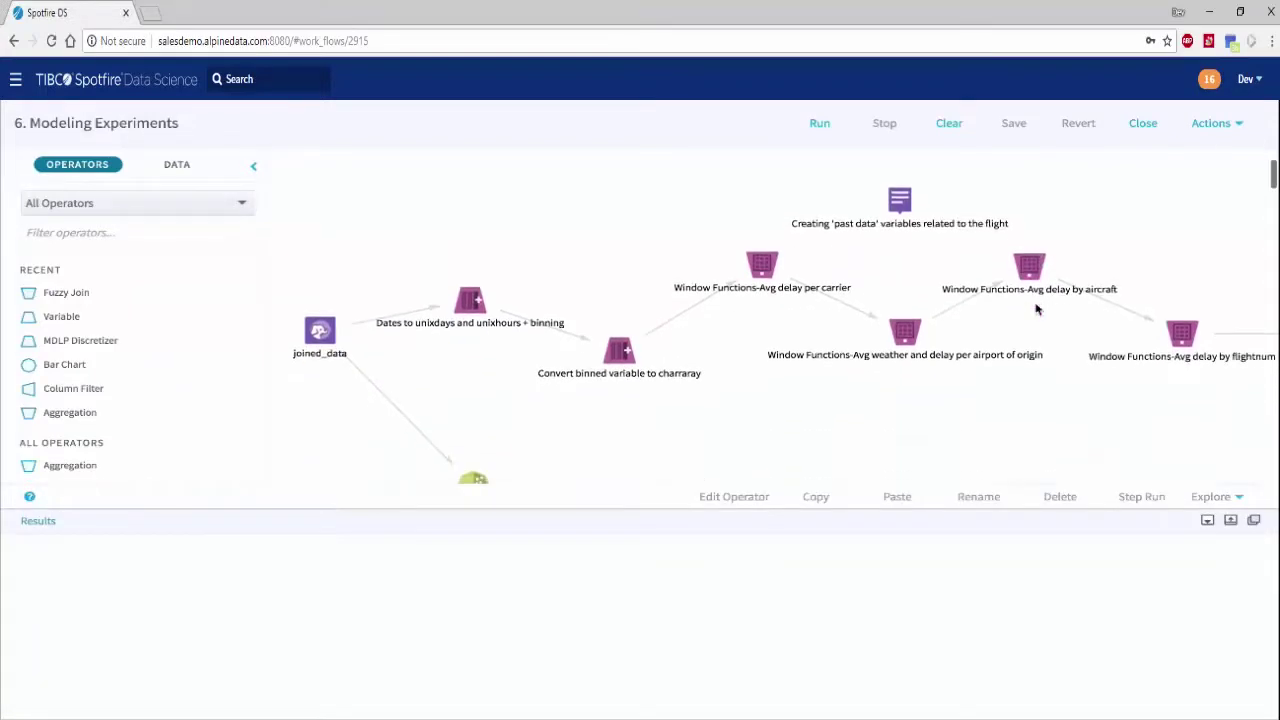
scroll(1037, 309, right, 5)
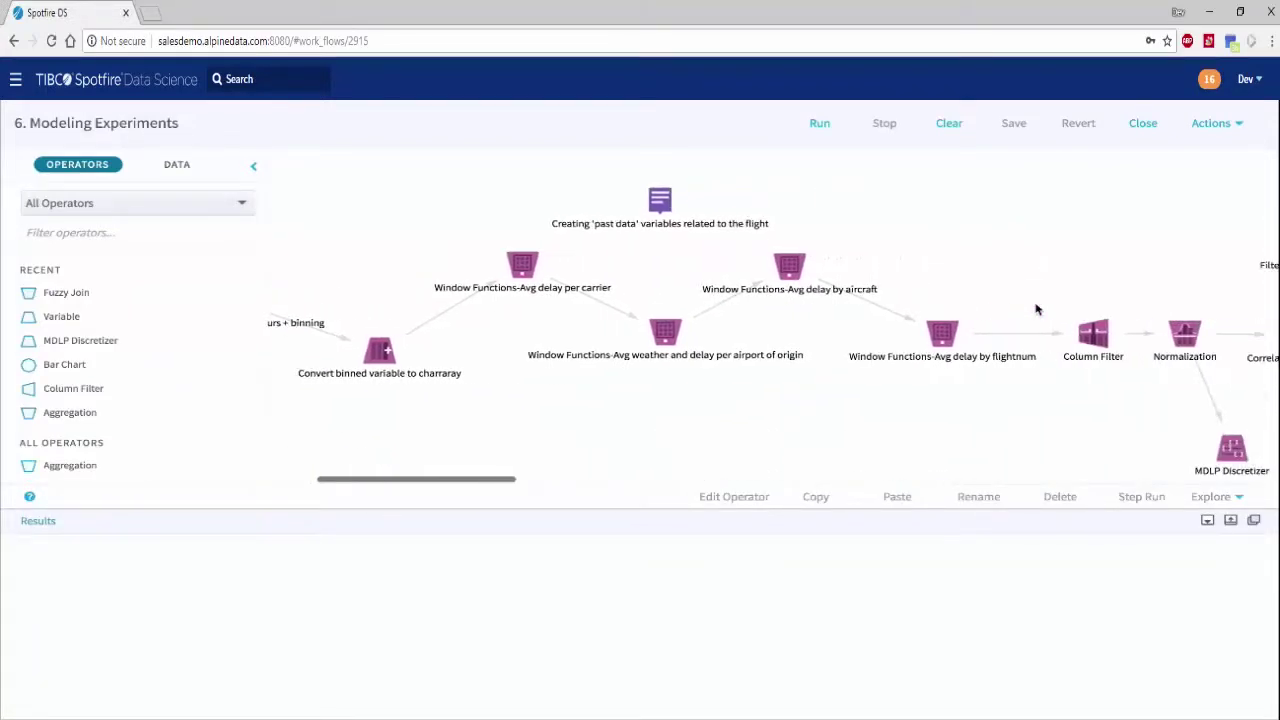
scroll(1037, 309, right, 2)
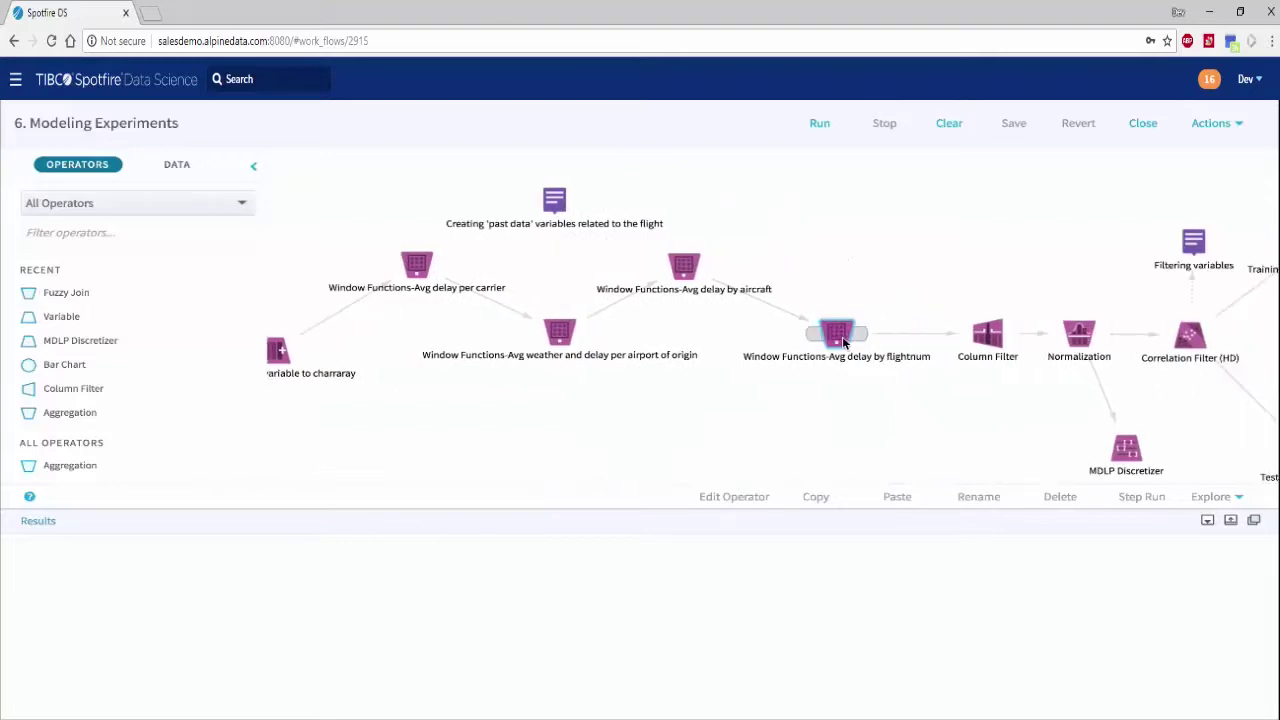
double_click(1085, 344)
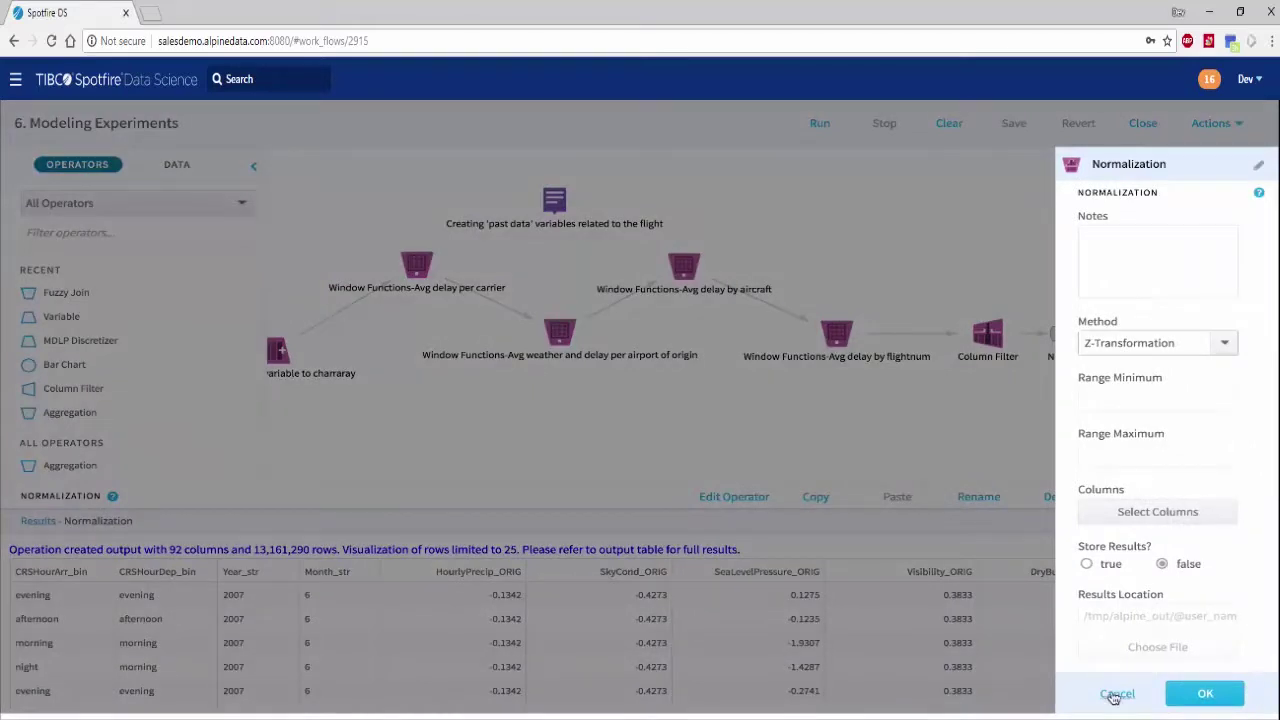
click(1115, 694)
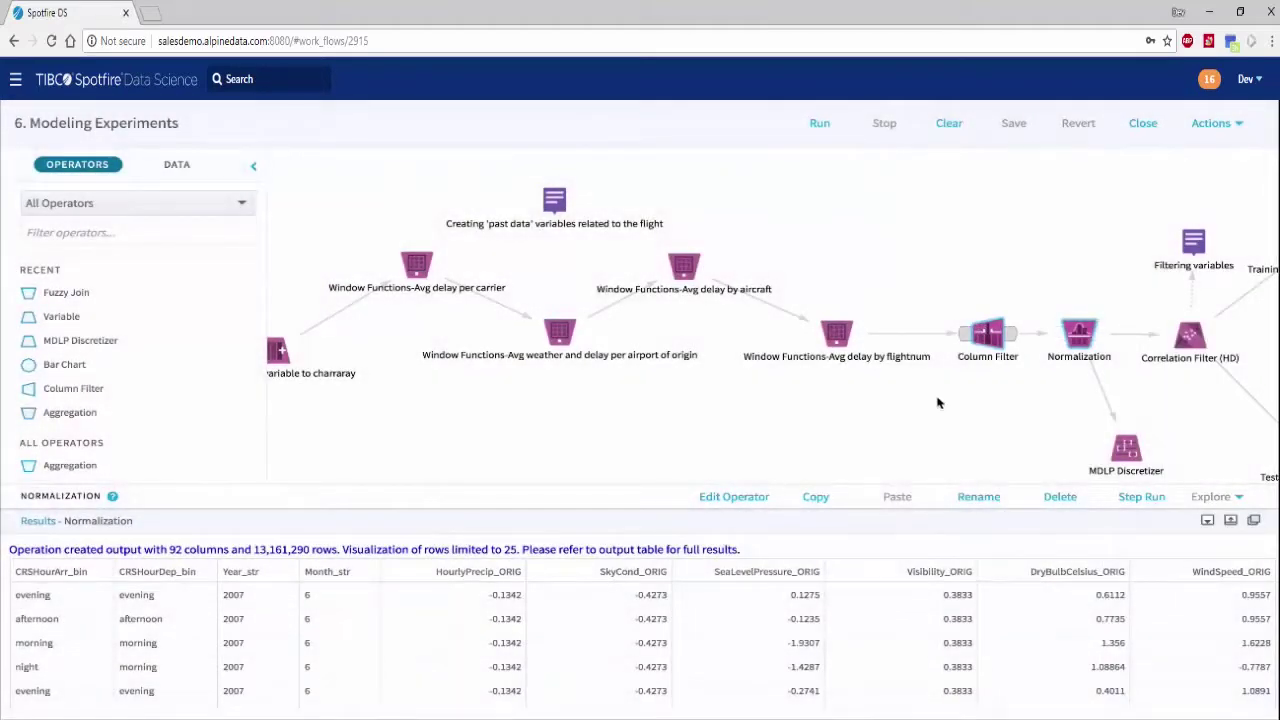
Scroll across the canvas and show the Correlation Filter (HD) output data
scroll(938, 403, left, 5)
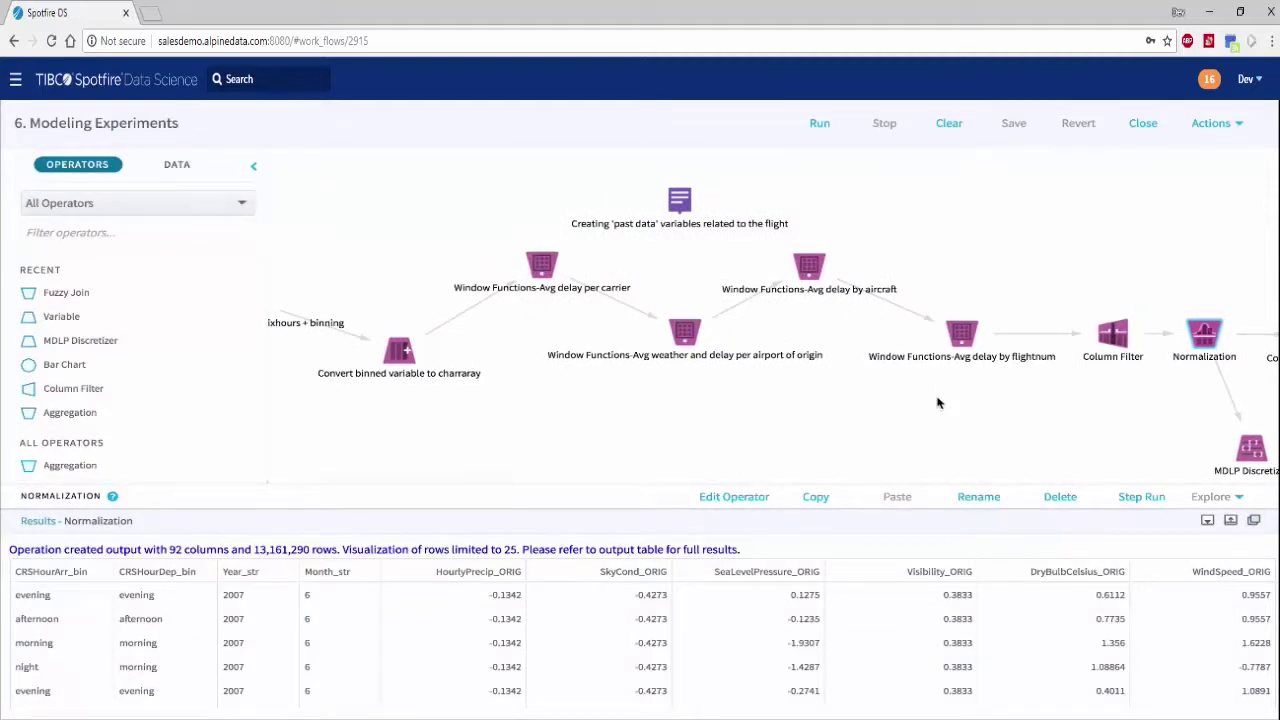
scroll(934, 323, right, 3)
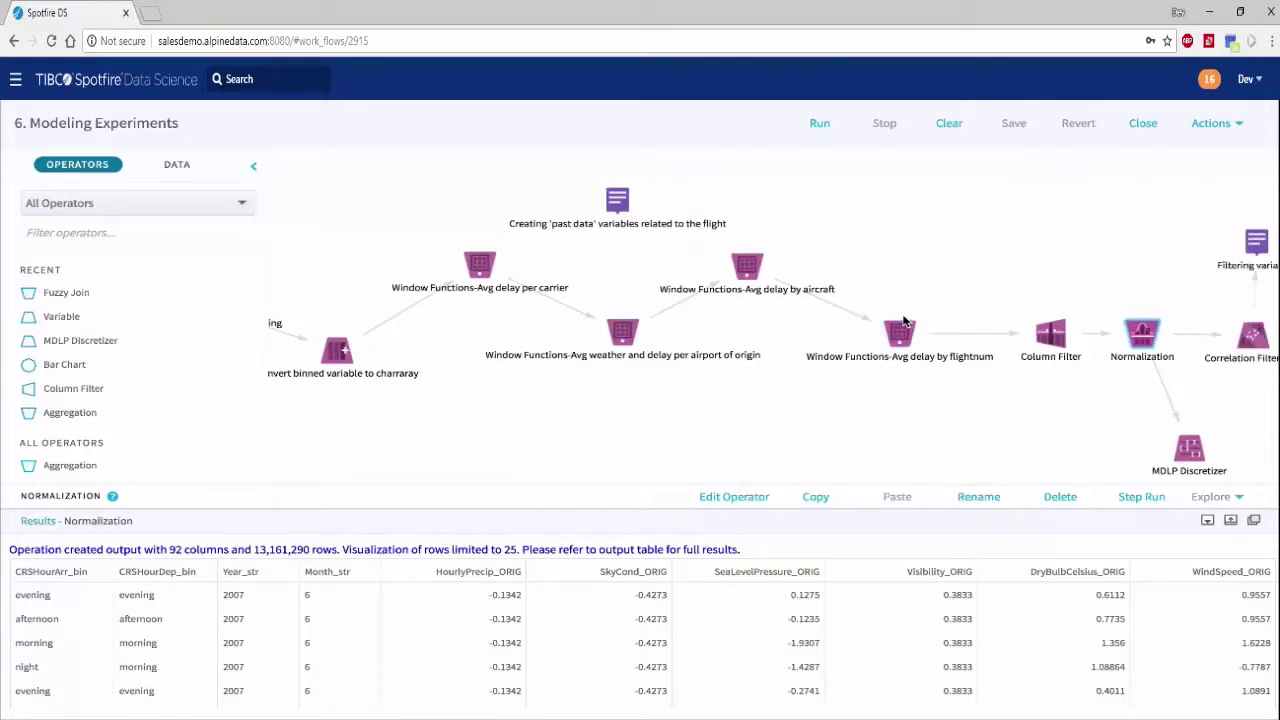
scroll(987, 265, right, 8)
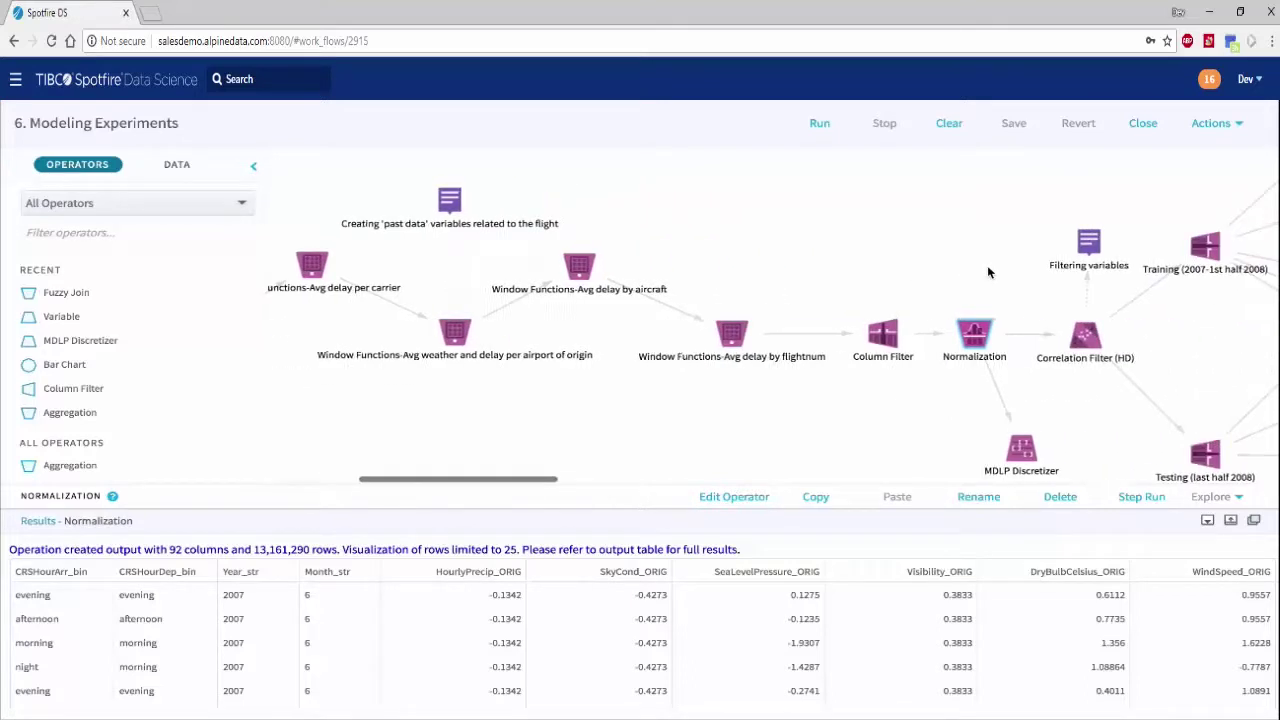
scroll(988, 267, right, 4)
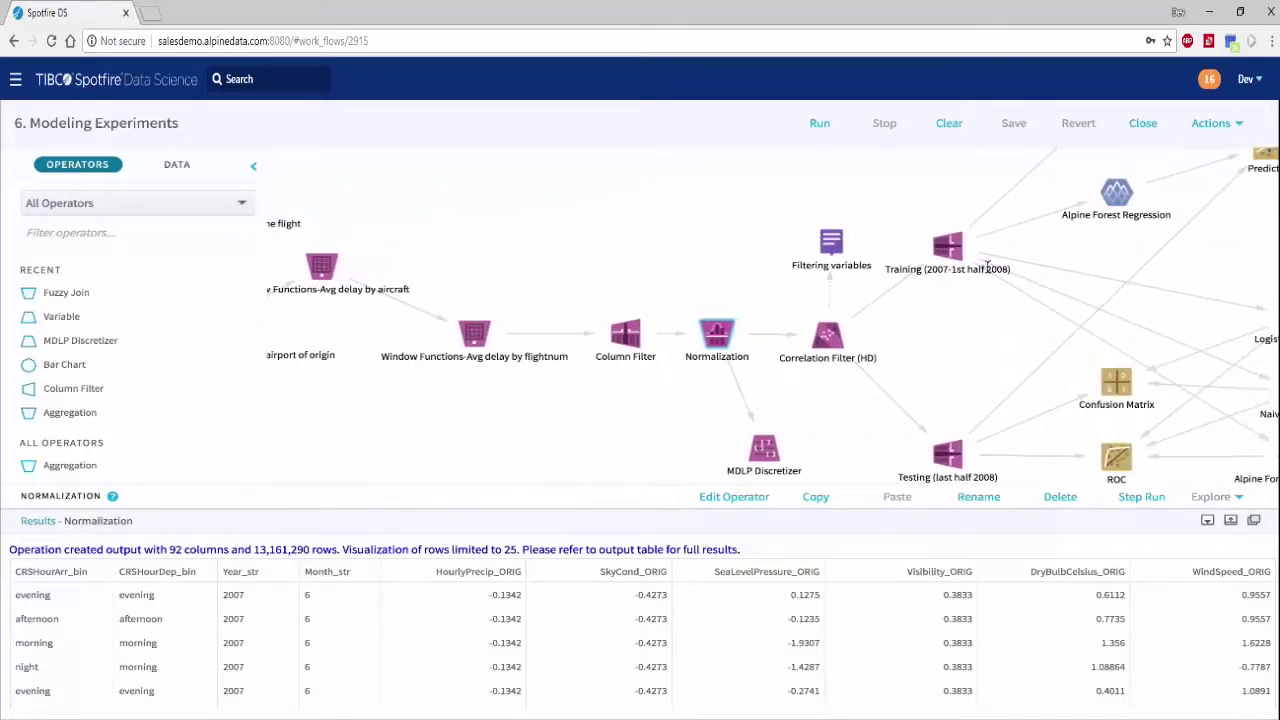
scroll(988, 272, down, 1)
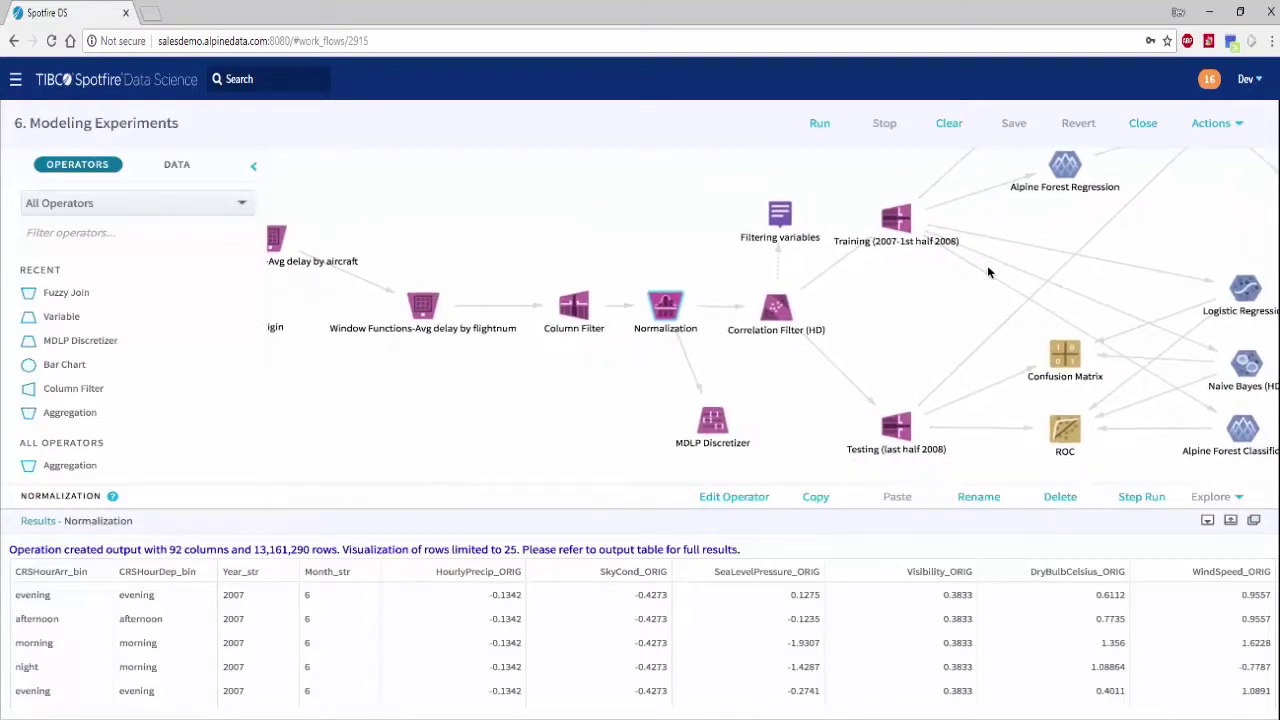
click(779, 312)
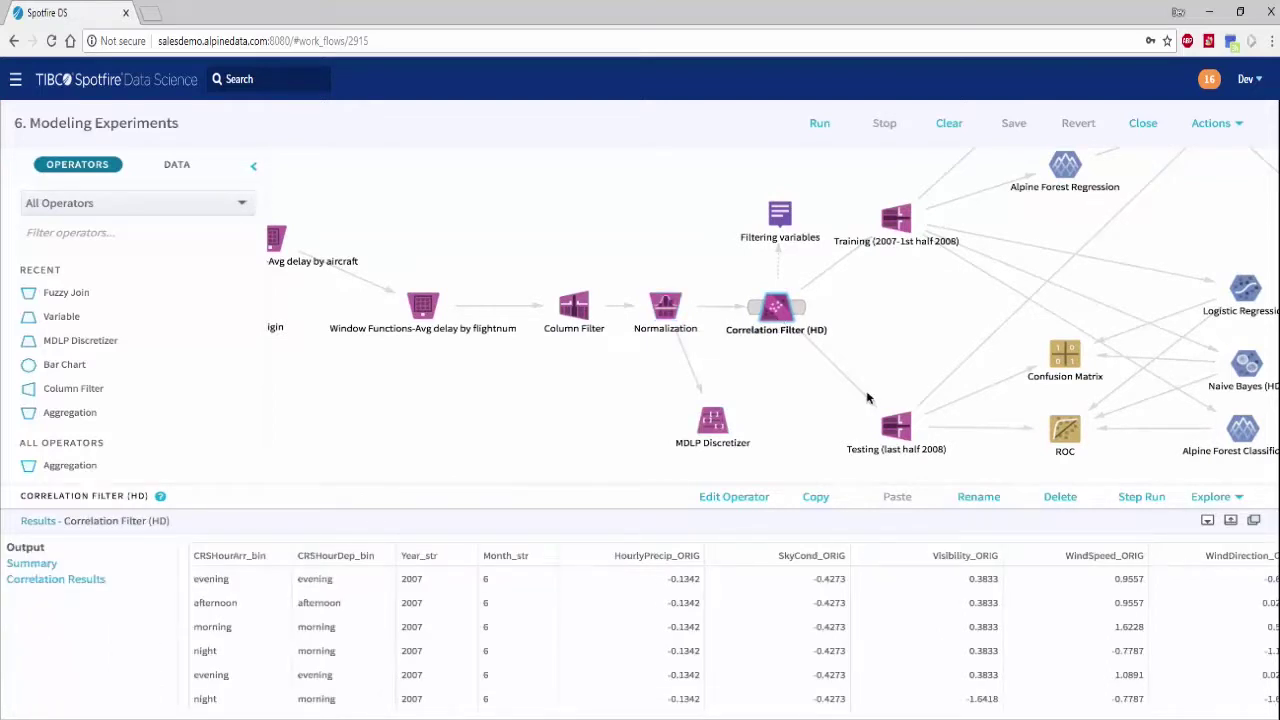
Review the Correlation Filter (HD) column selection and close its settings unchanged
double_click(786, 306)
click(1157, 344)
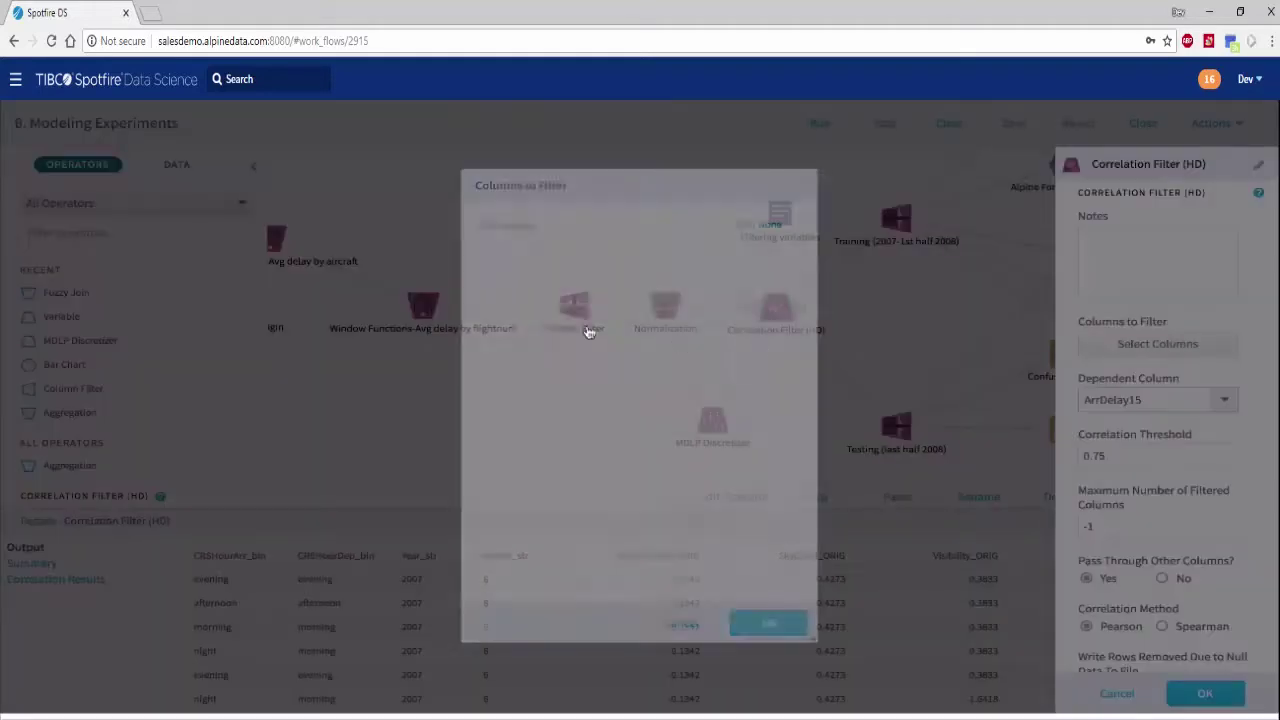
scroll(586, 329, down, 3)
click(681, 624)
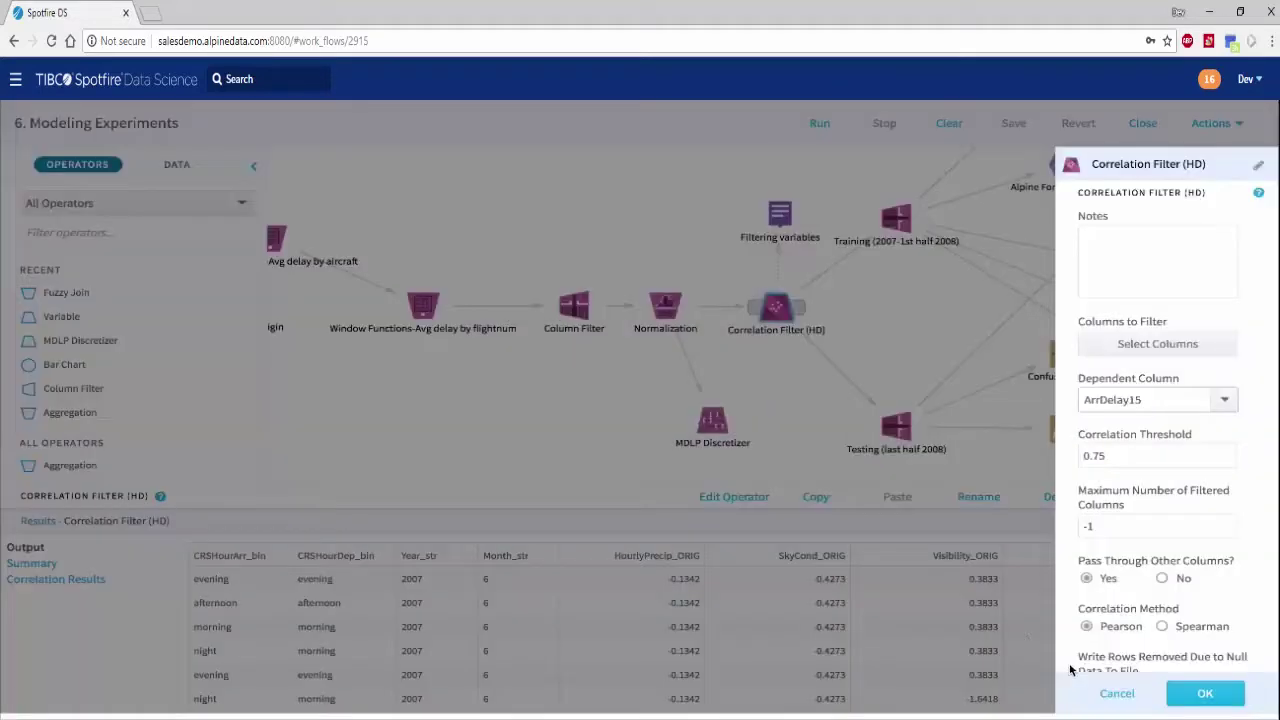
click(1117, 695)
View each column's correlation with ArrDelay15, then show the MDLP Discretizer's binned output
click(98, 580)
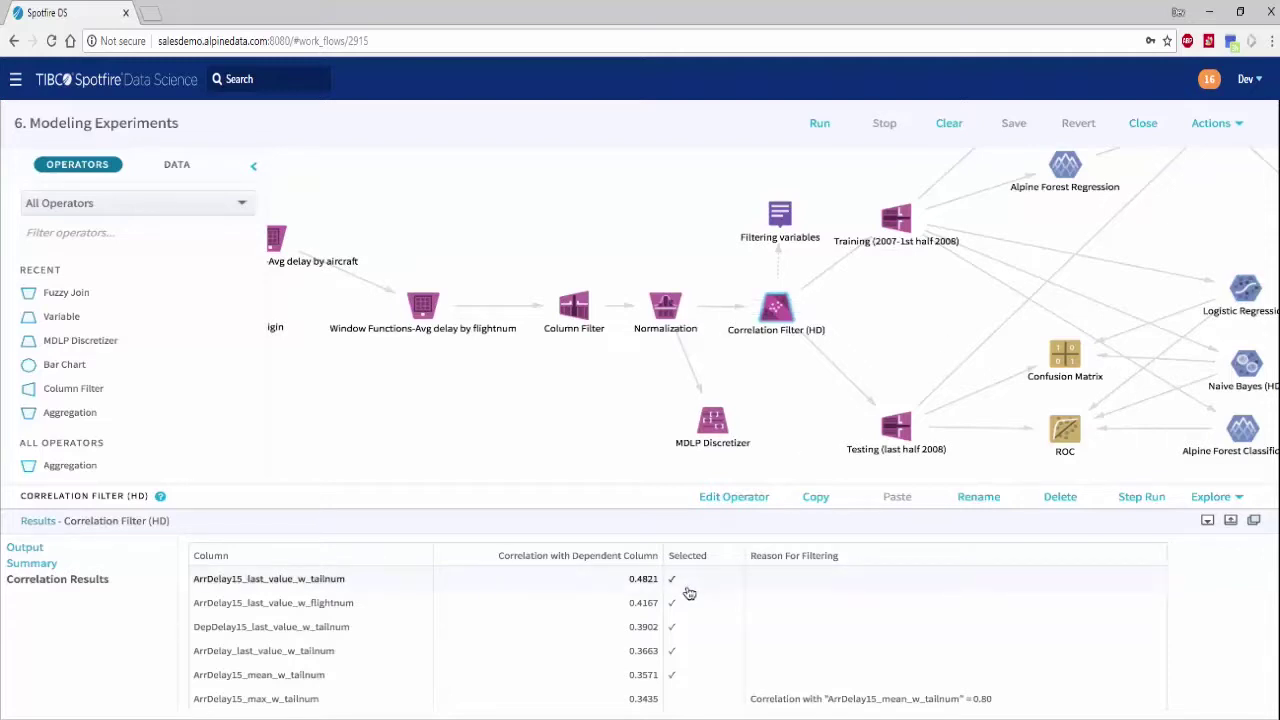
scroll(690, 596, down, 2)
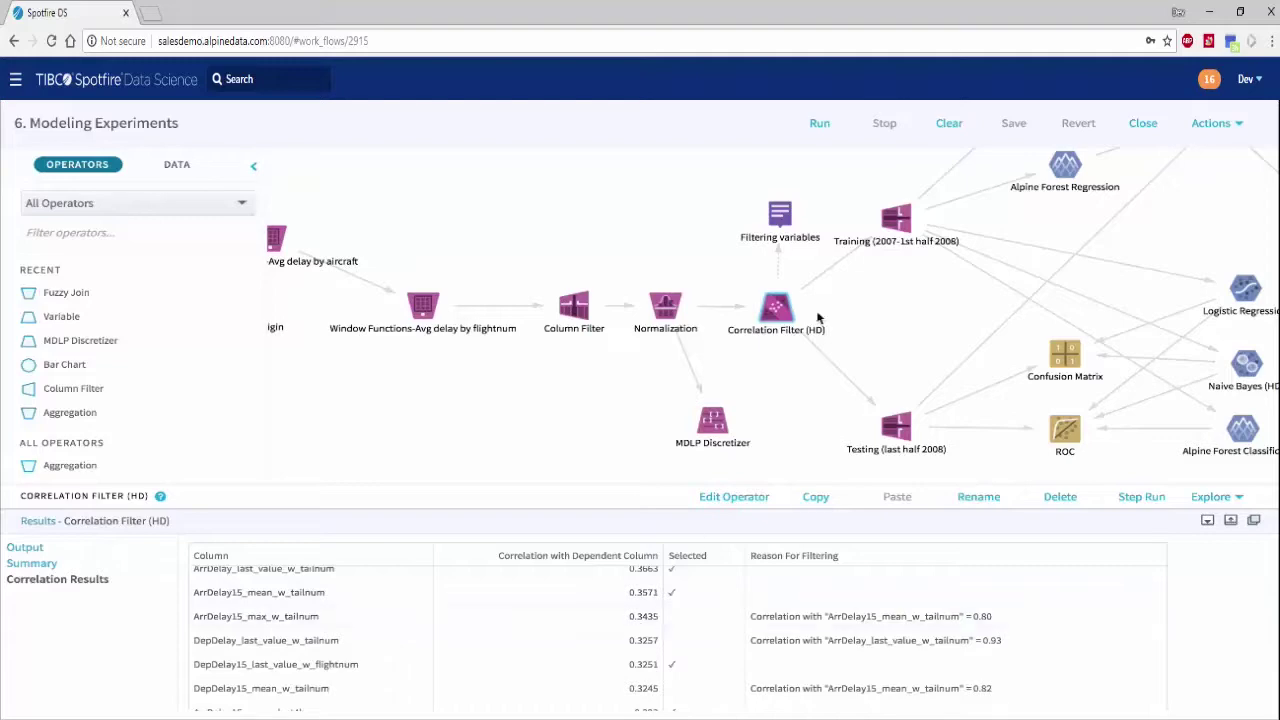
double_click(776, 307)
key(Escape)
scroll(882, 387, down, 1)
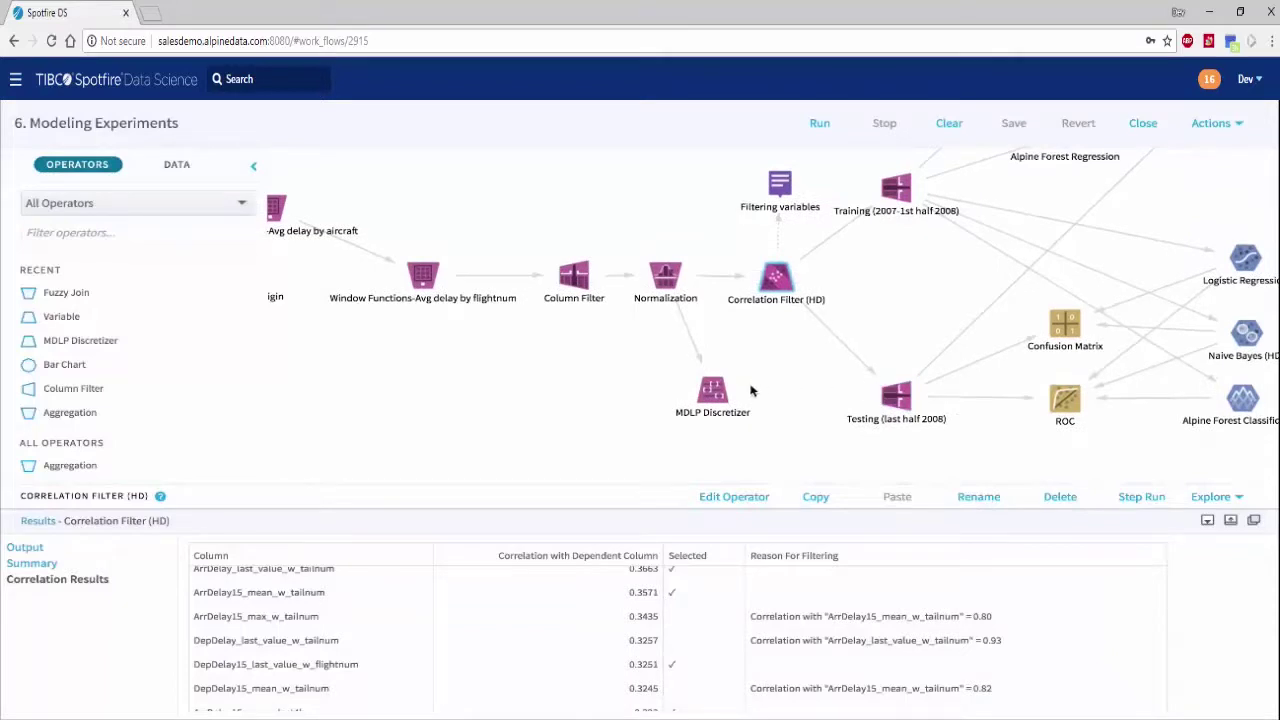
click(710, 394)
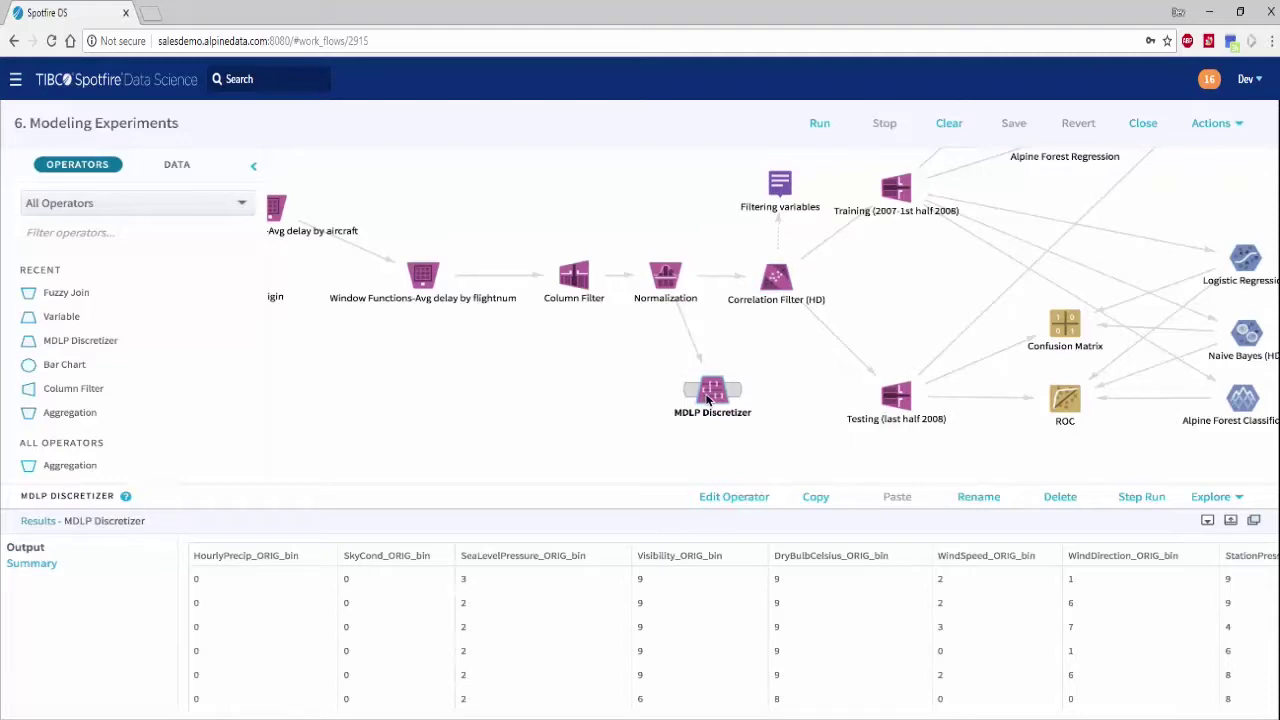
double_click(707, 396)
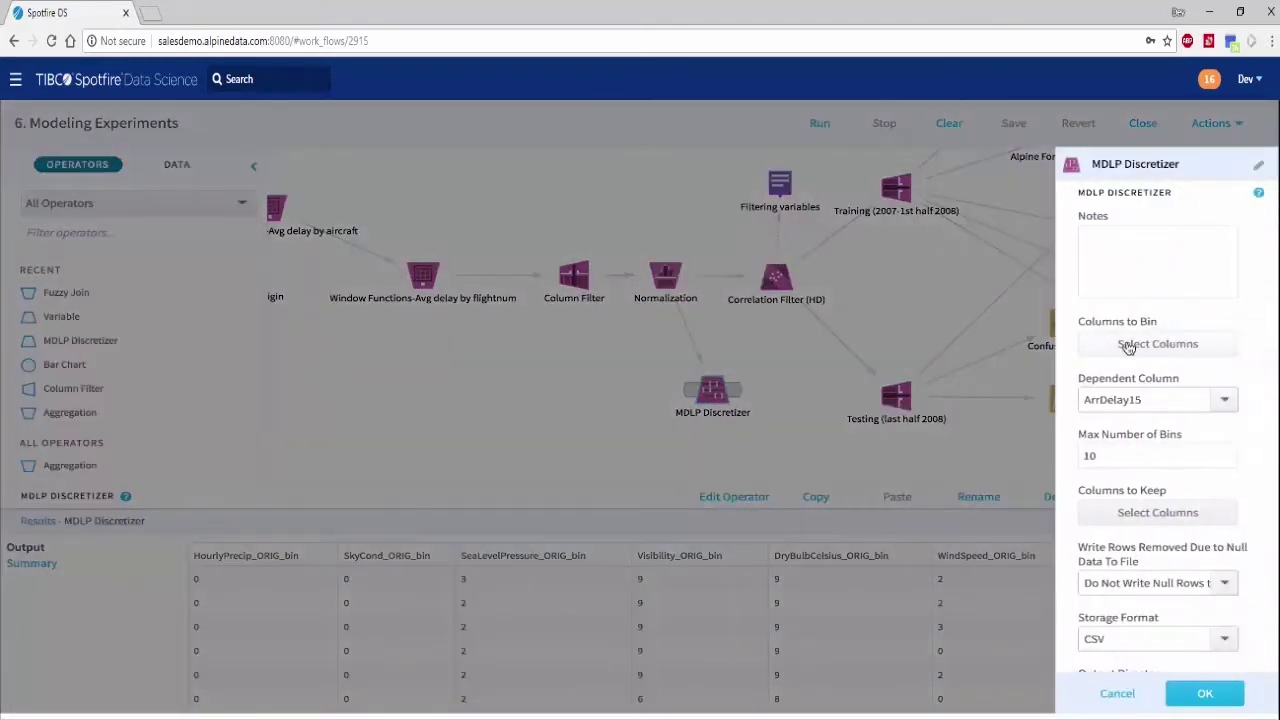
click(1127, 346)
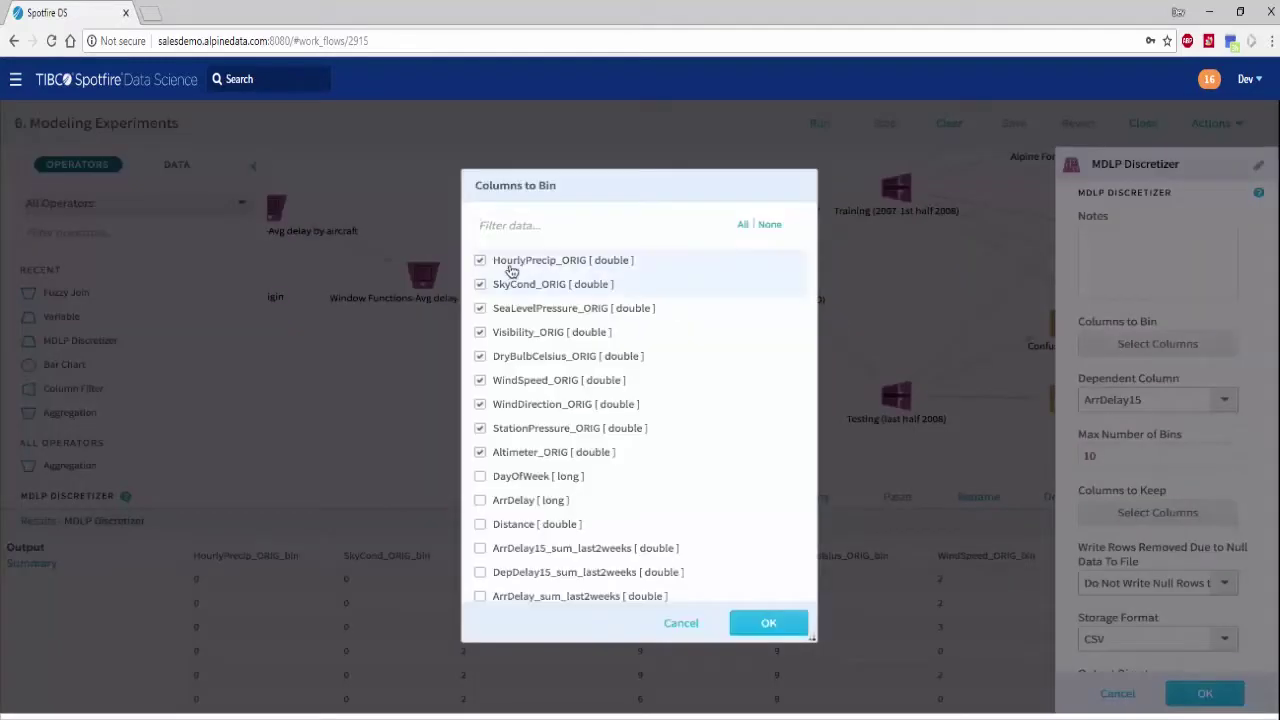
click(686, 623)
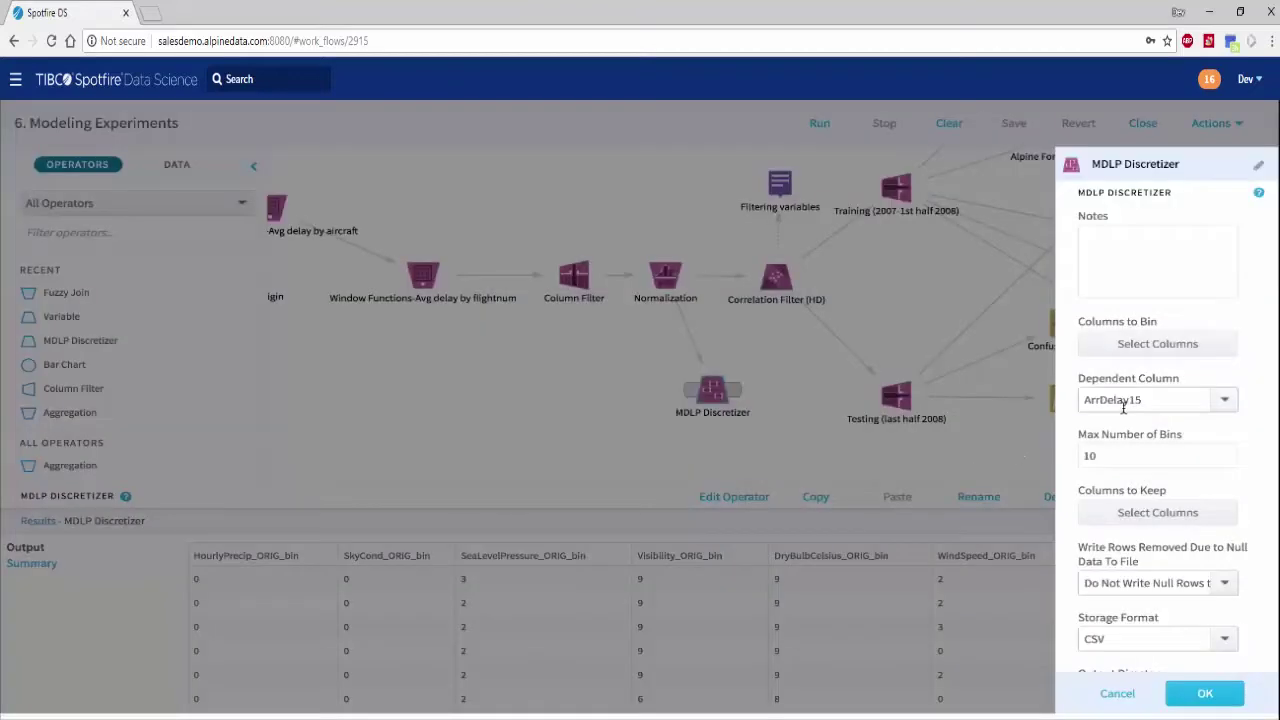
click(1116, 693)
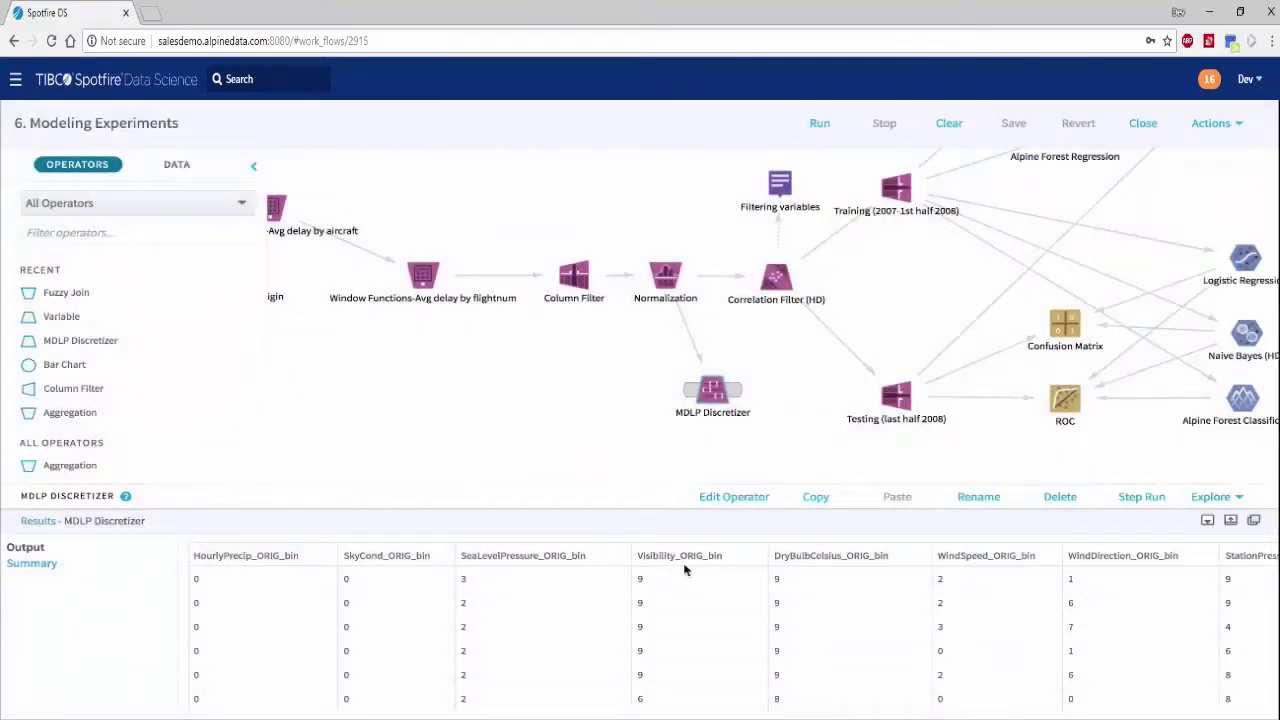
scroll(812, 410, right, 5)
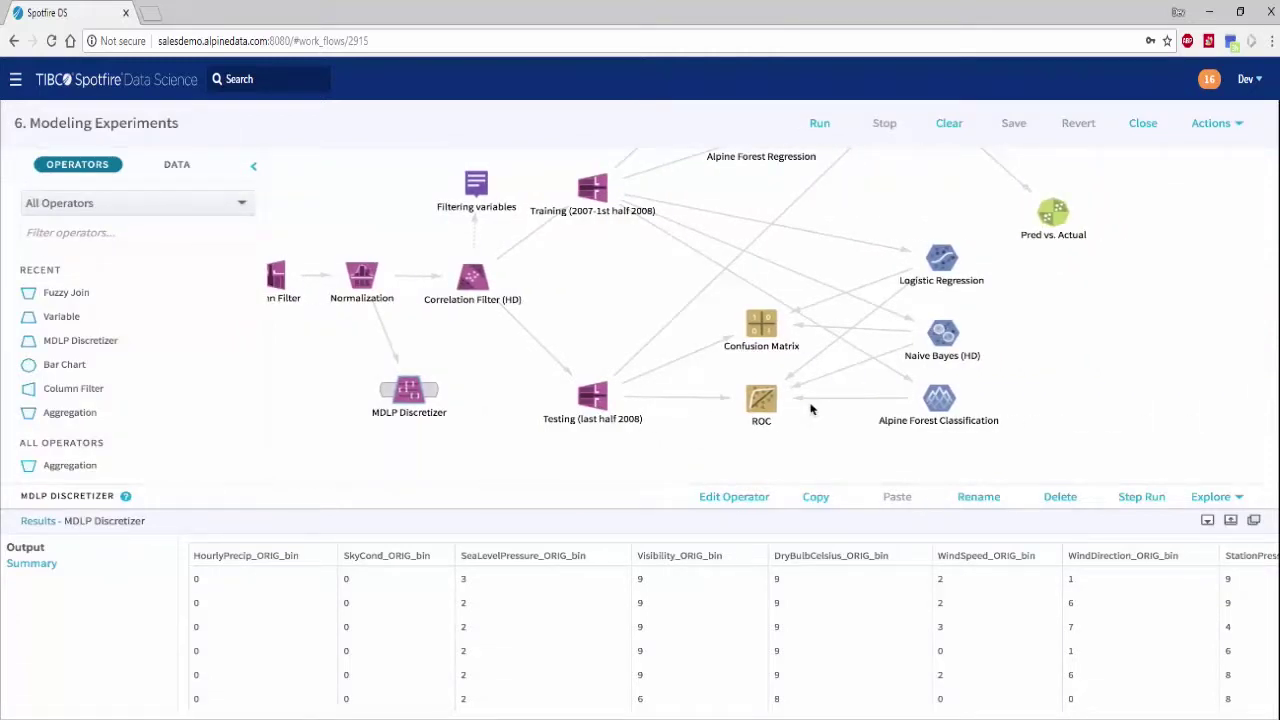
scroll(812, 408, up, 3)
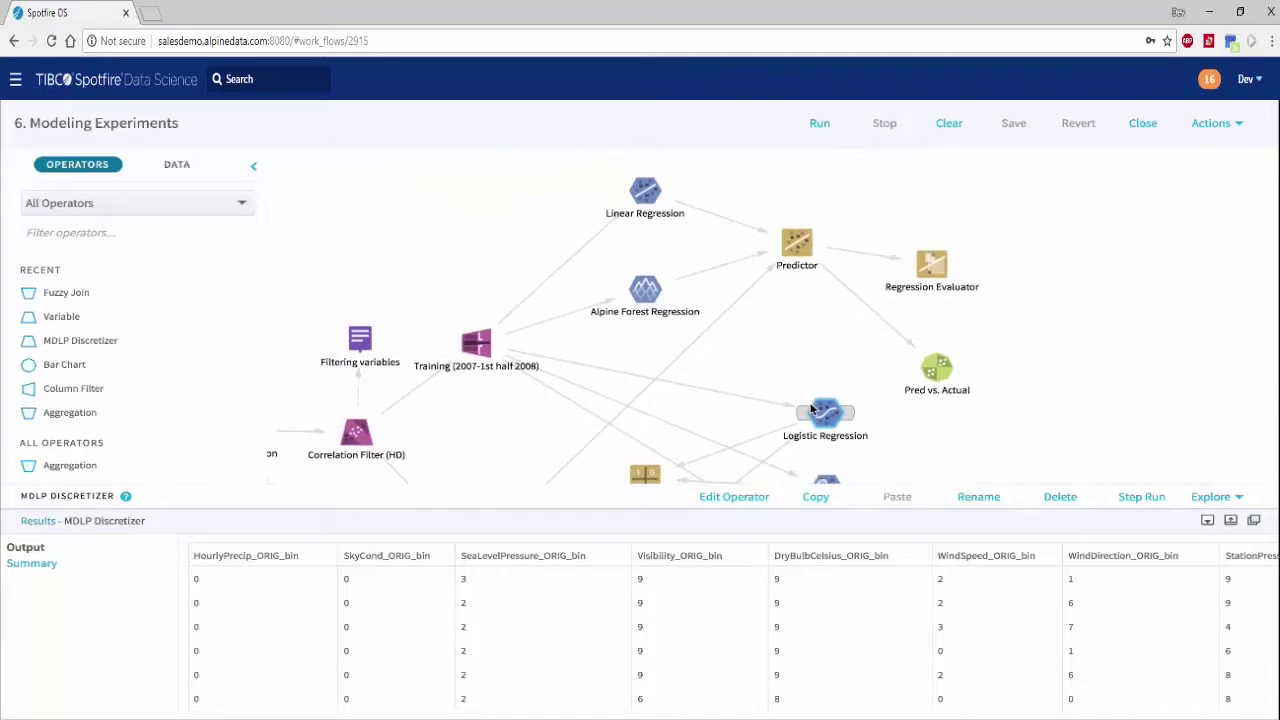
Show the Linear Regression model summary and check its settings without changes
scroll(812, 408, down, 3)
scroll(812, 408, up, 2)
scroll(812, 408, up, 1)
click(642, 206)
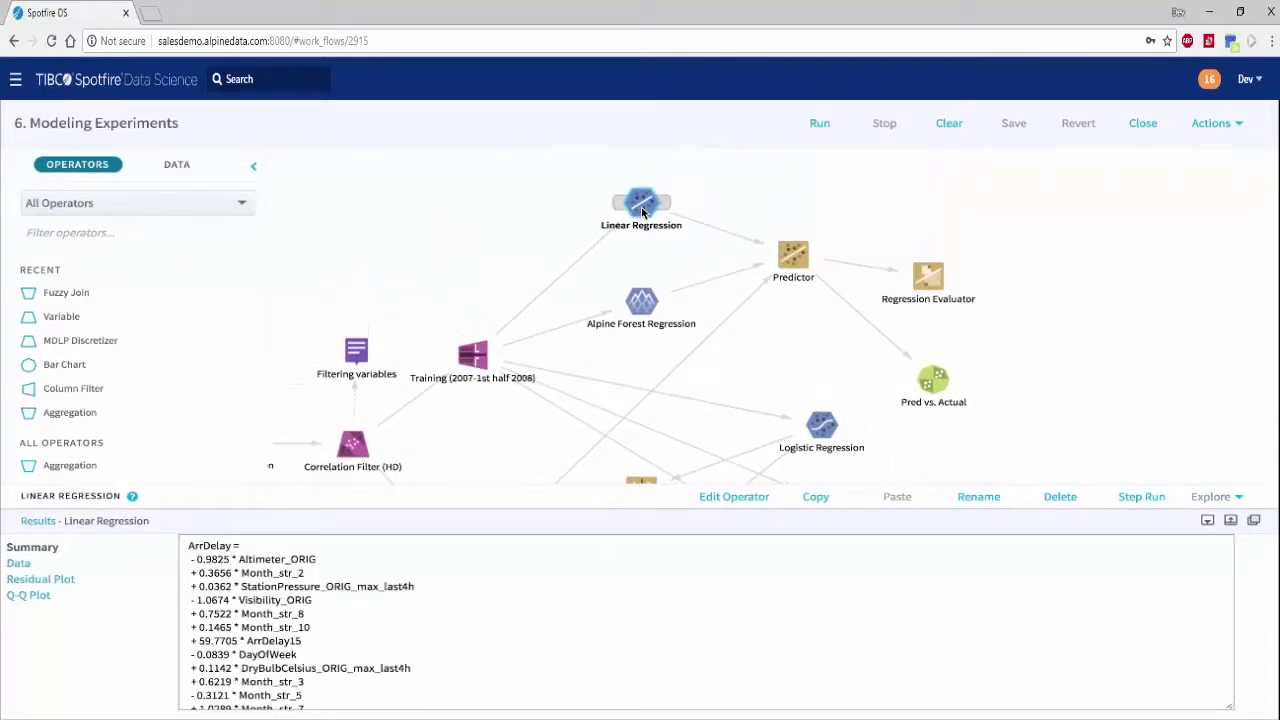
double_click(642, 208)
click(1117, 693)
Browse the Linear Regression residual plot, Q-Q plot and coefficients table
click(65, 579)
click(40, 391)
click(70, 366)
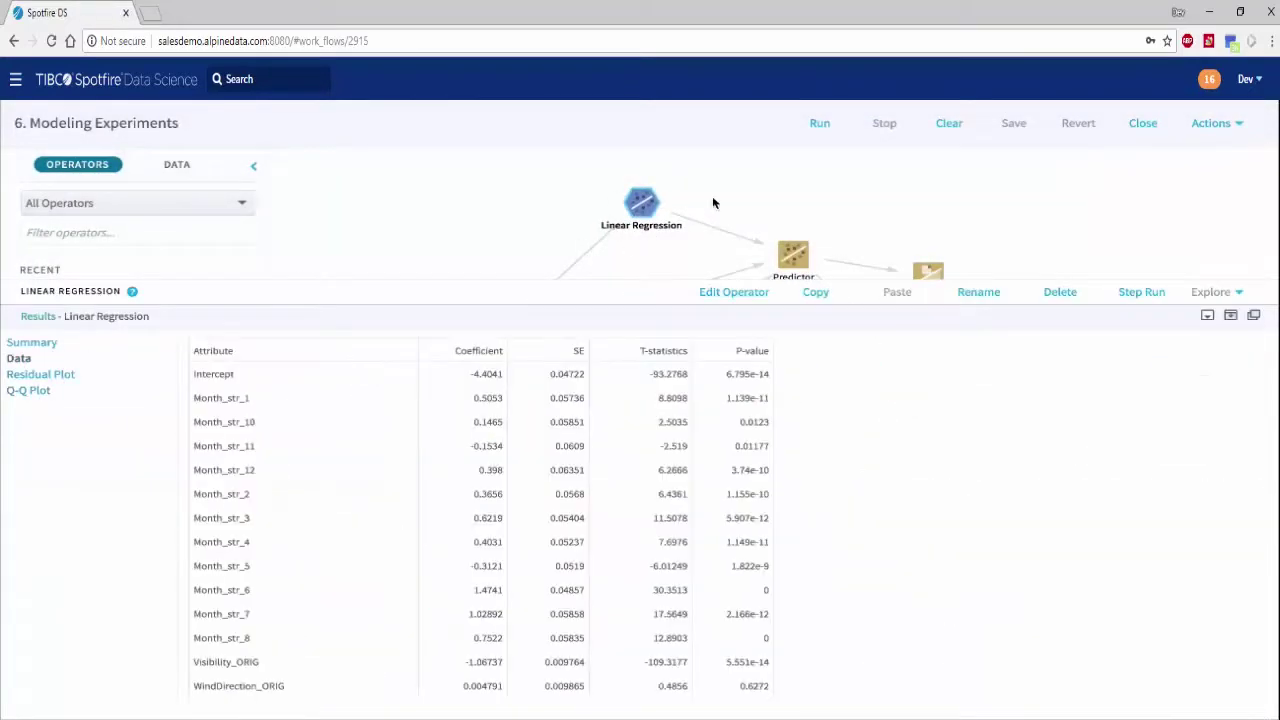
scroll(714, 200, down, 2)
View Logistic Regression's accuracy heat map and parameter optimization results (λ 0.5, α 0, 0.814 accuracy)
click(643, 212)
scroll(770, 243, down, 2)
click(818, 210)
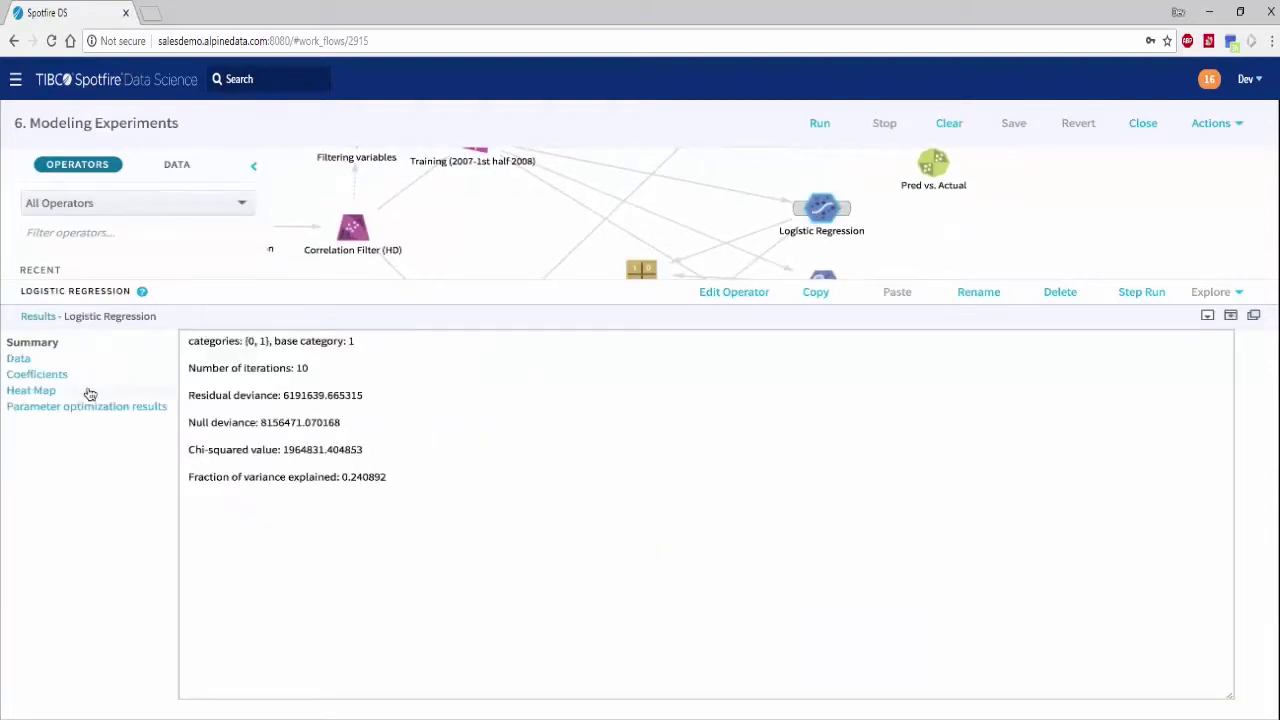
click(90, 394)
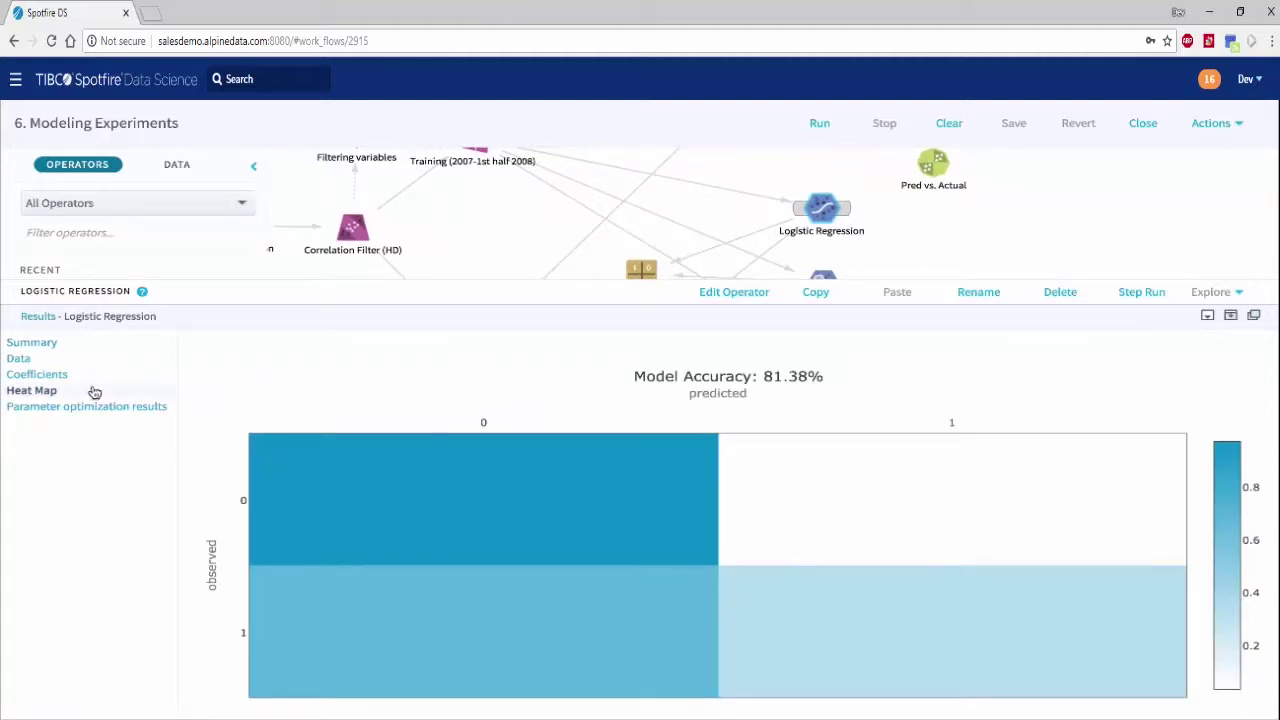
click(134, 408)
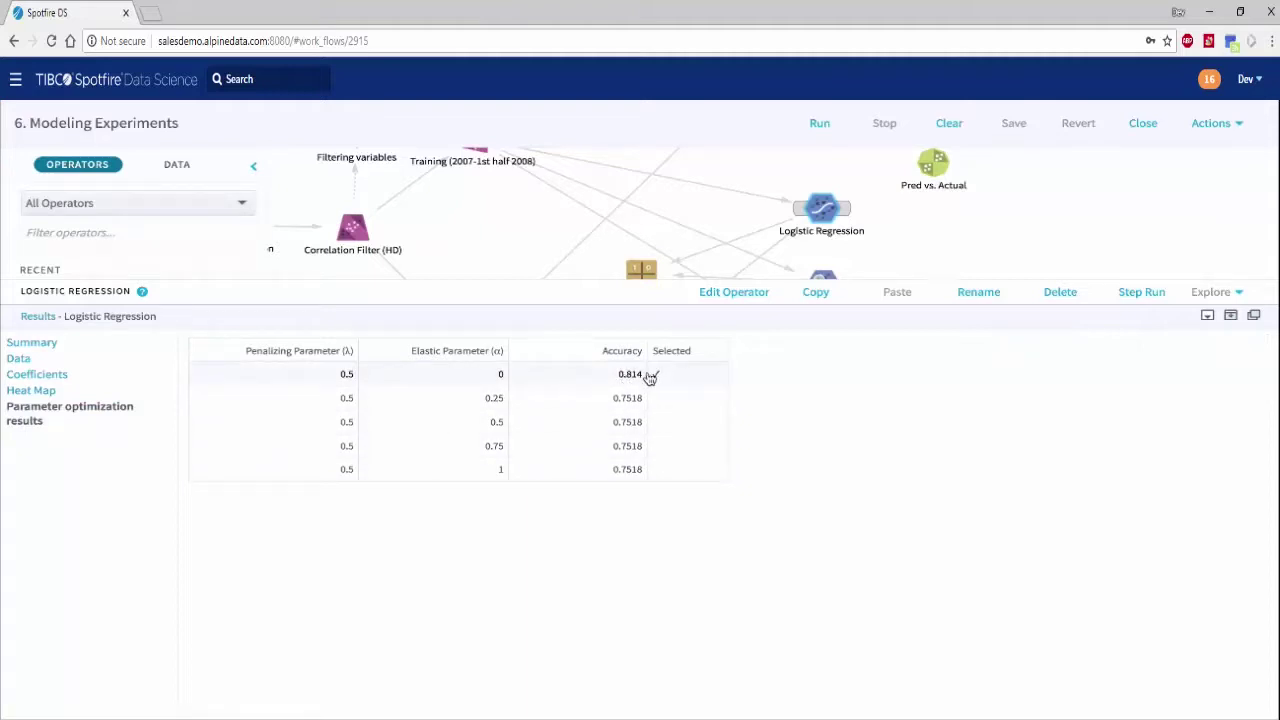
Show the ROC curves comparing the classifiers, then collapse the results panel
click(640, 243)
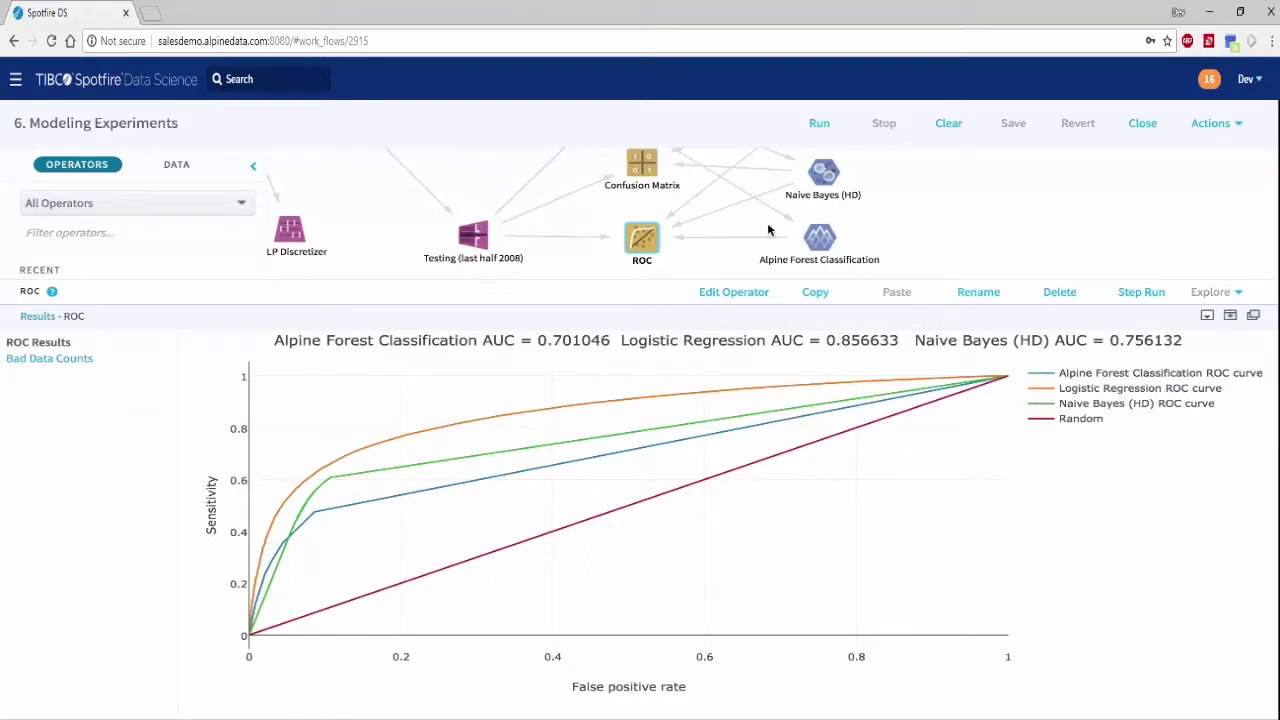
click(1207, 315)
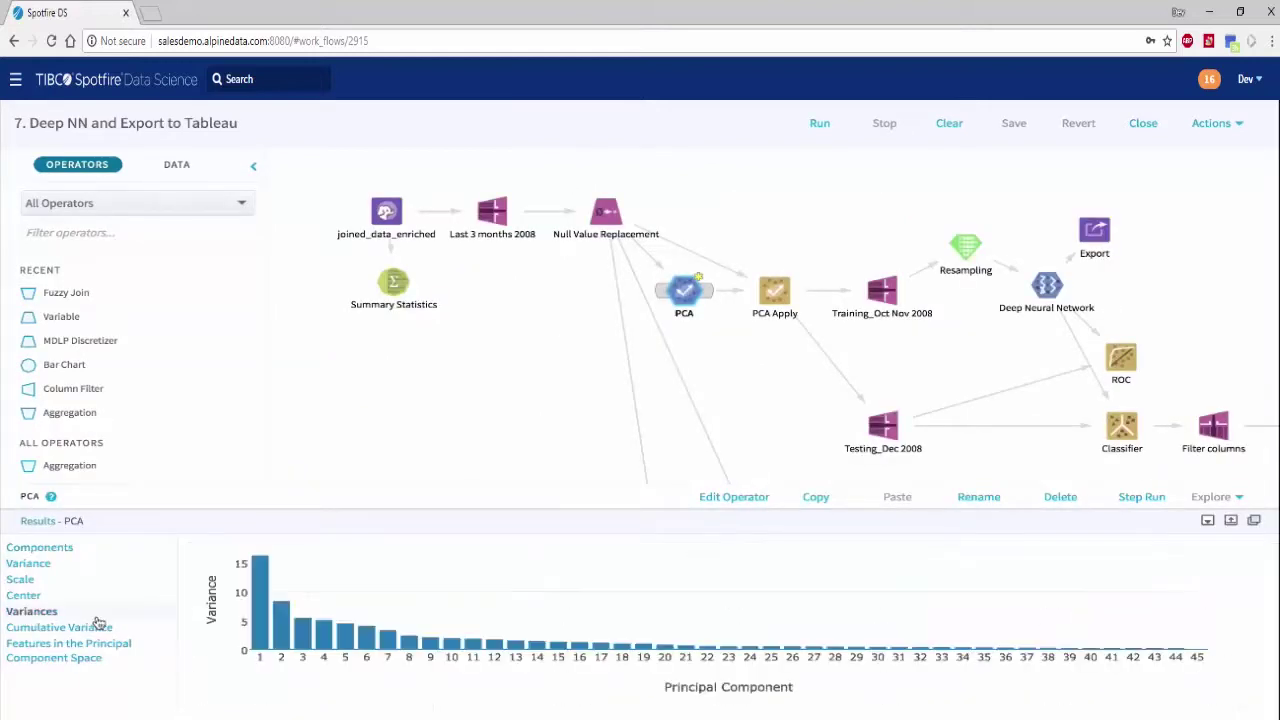
Review the PCA cumulative variance chart and the features plotted in principal component space
click(100, 628)
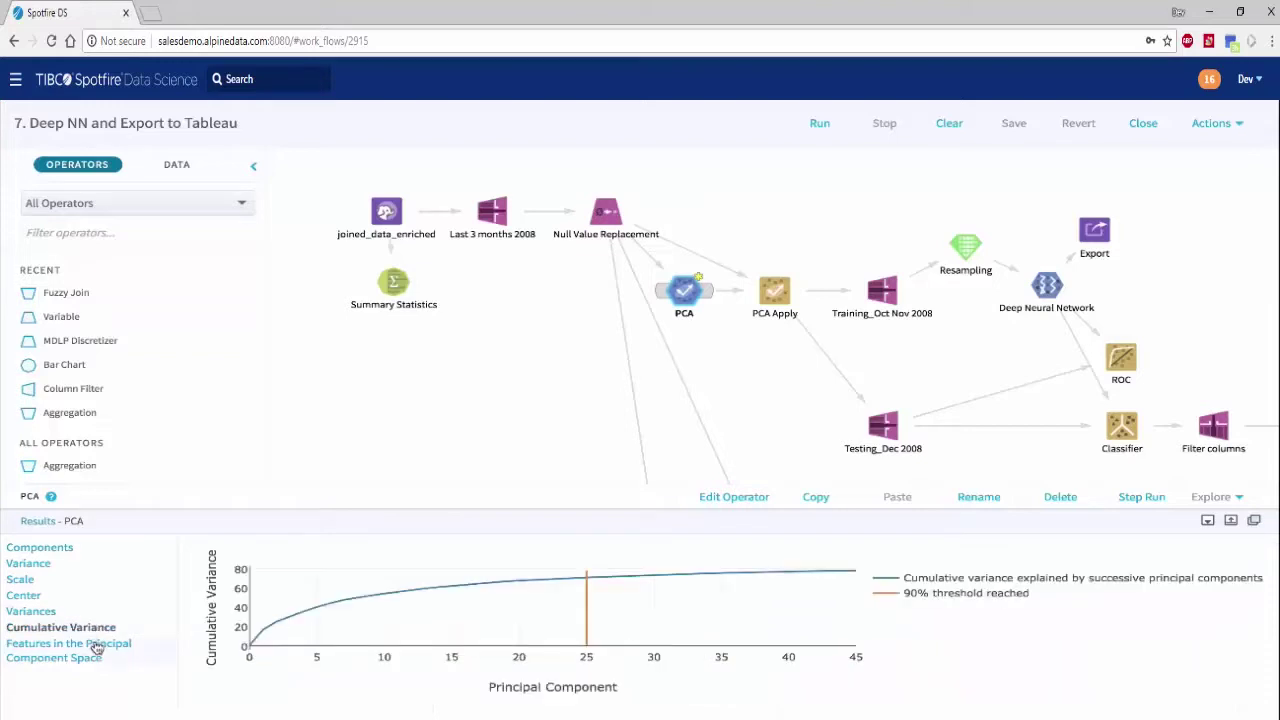
click(1231, 520)
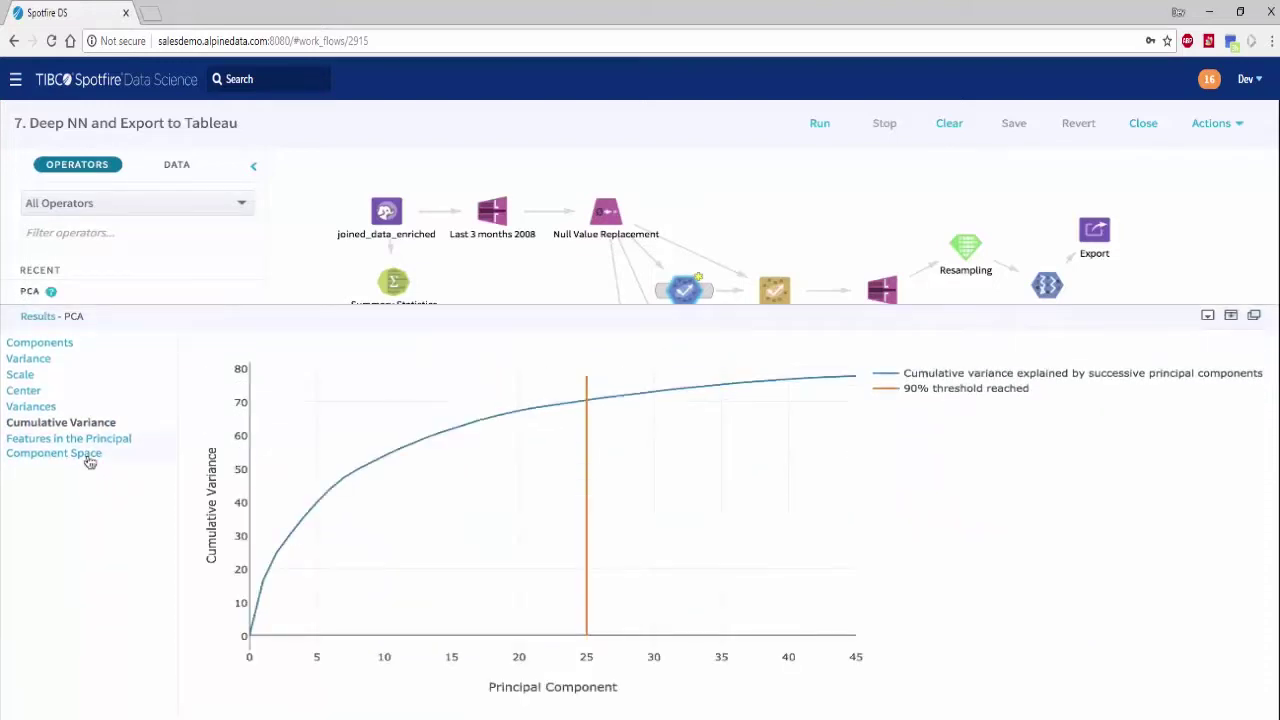
click(88, 455)
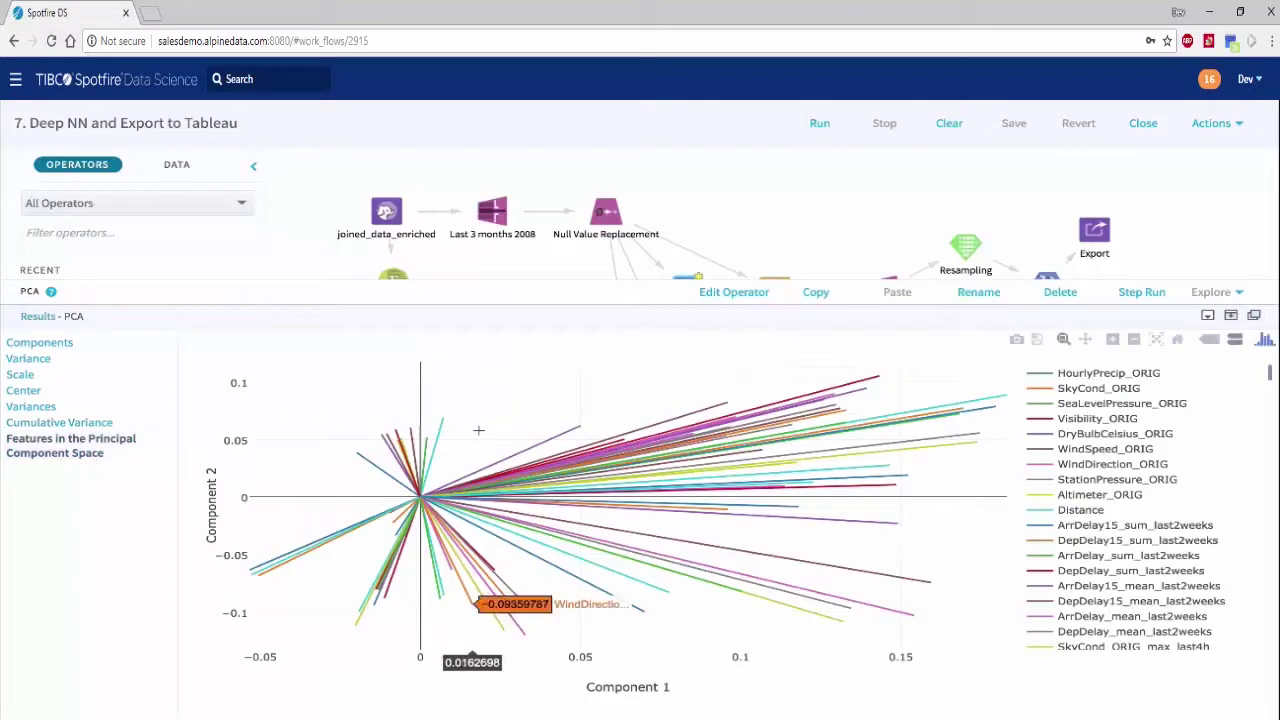
Check the Deep Neural Network settings unchanged, then show its ROC curve (AUC 0.778753)
double_click(1045, 277)
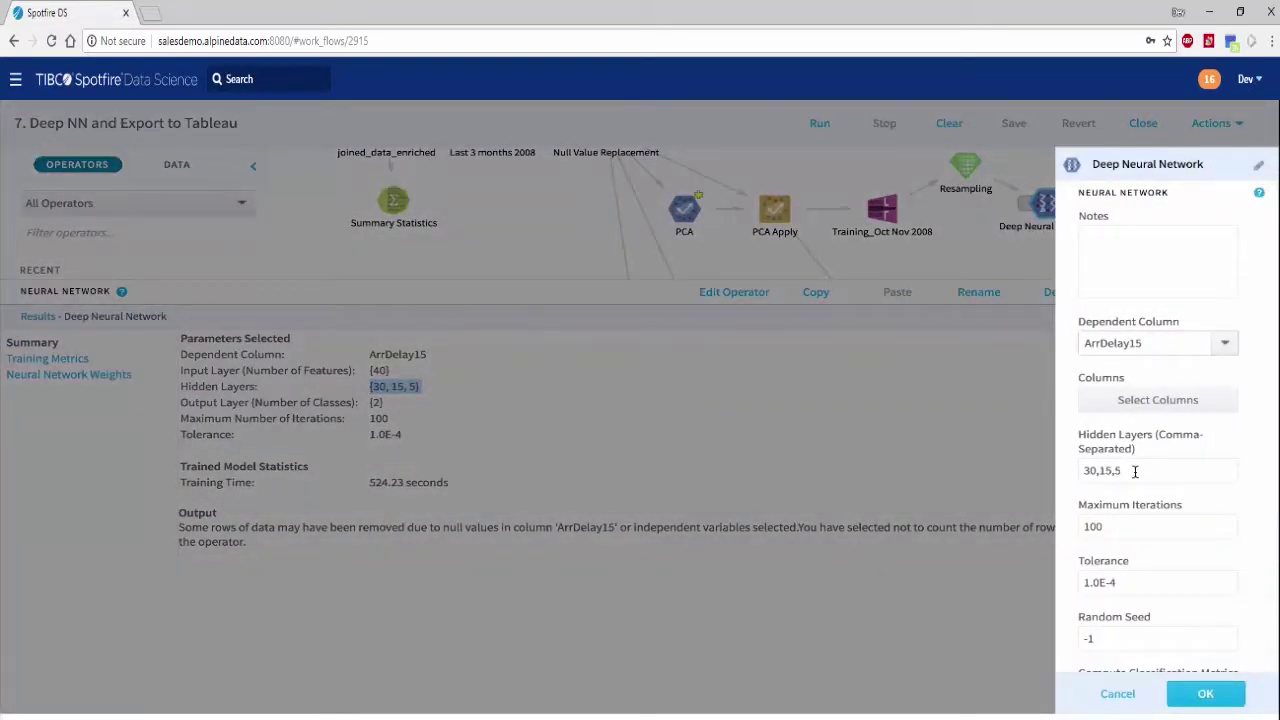
key(Escape)
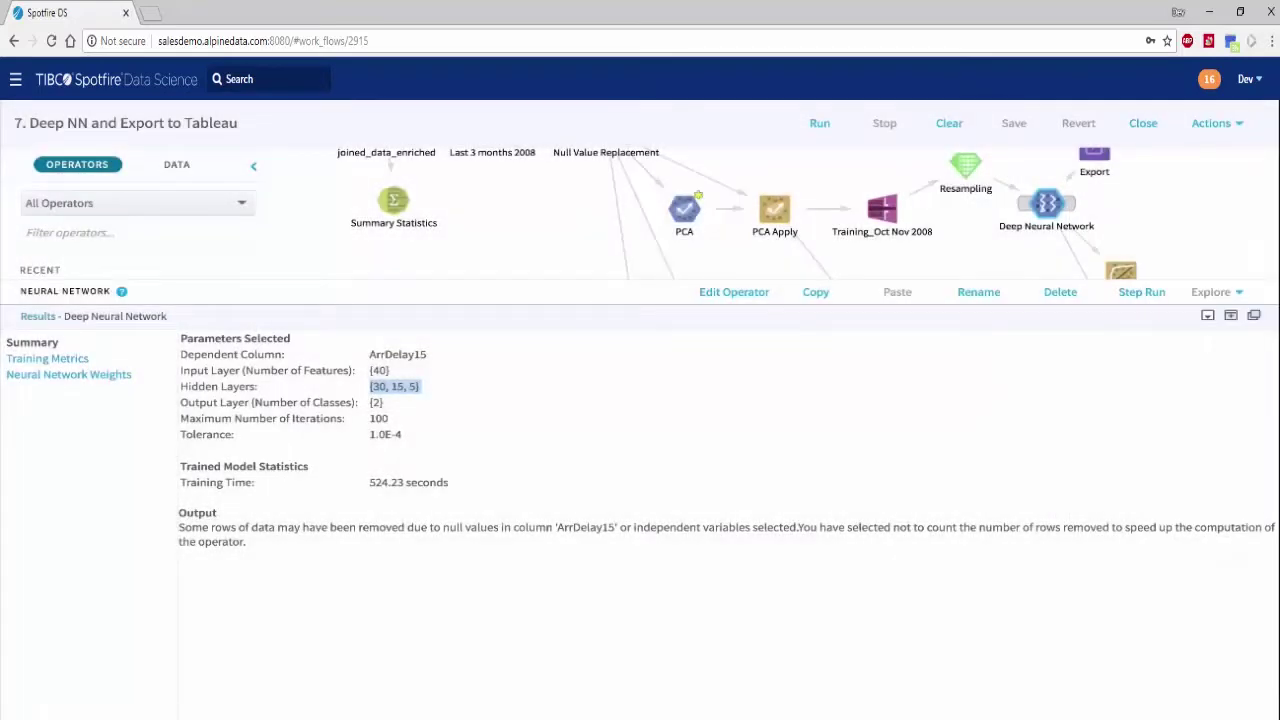
scroll(1120, 180, down, 3)
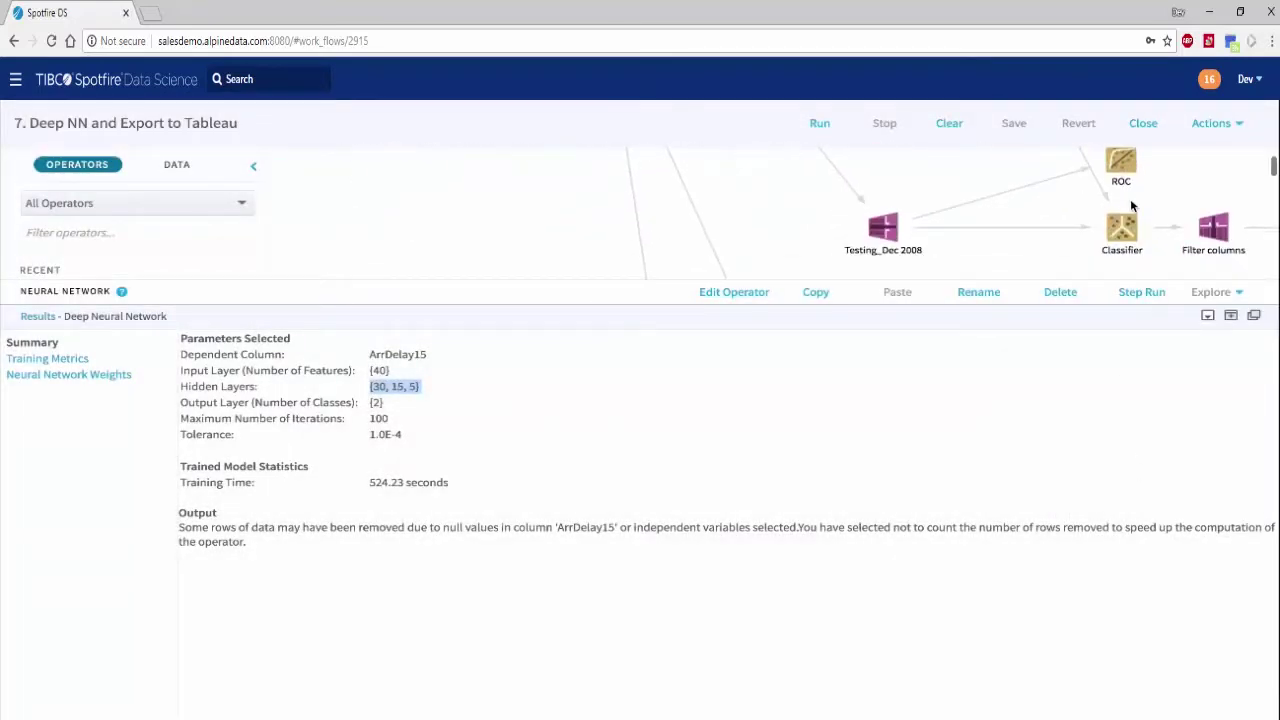
click(1120, 168)
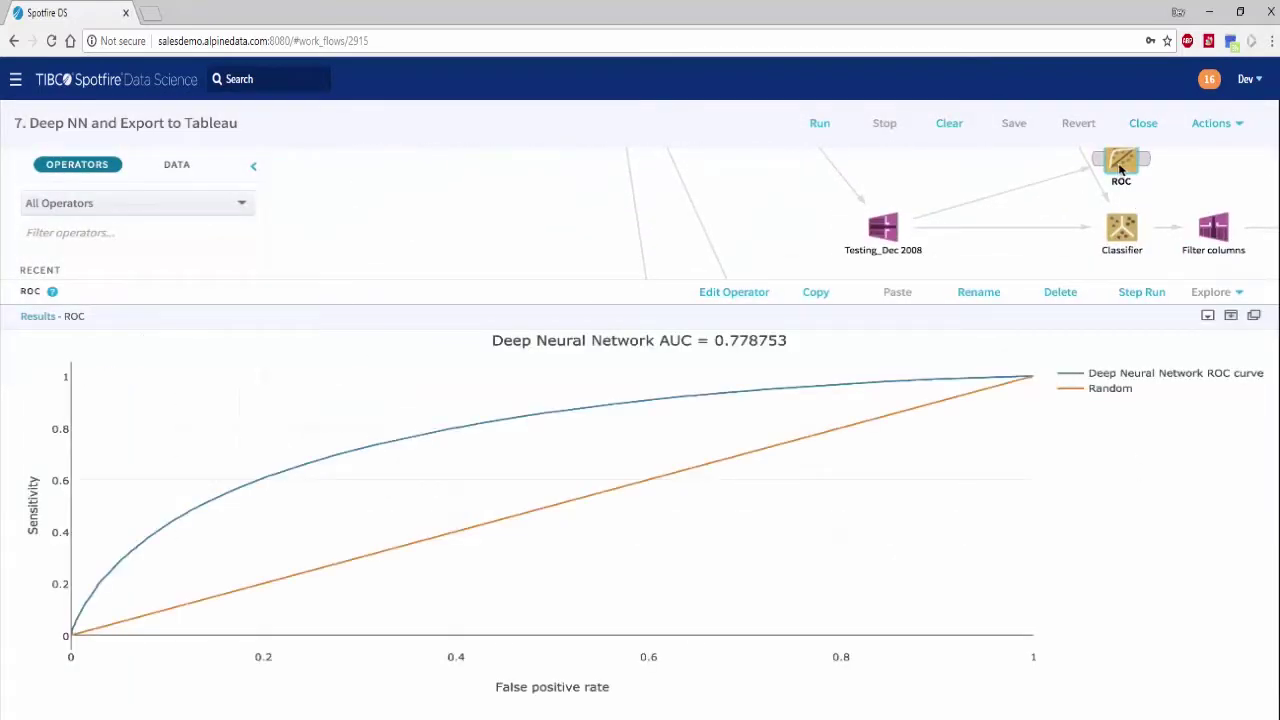